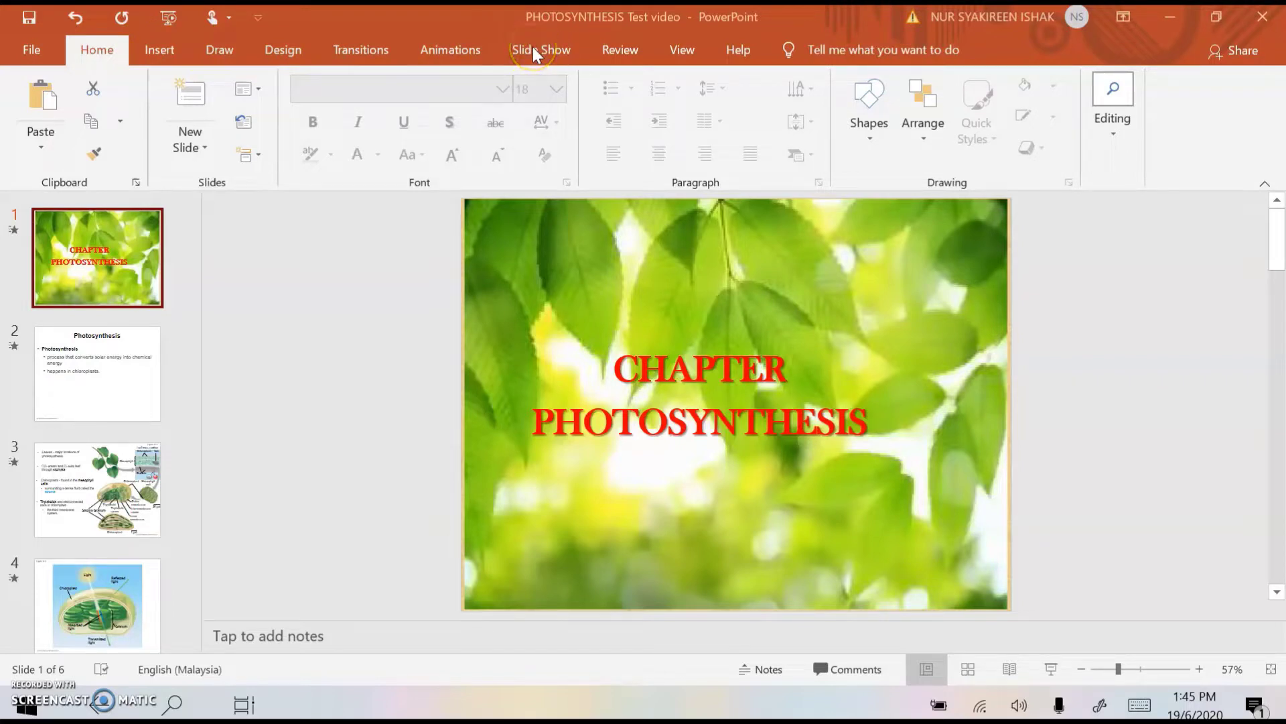
# Launch the Record Slide Show narration recorder from the Slide Show ribbon
pyautogui.click(557, 51)
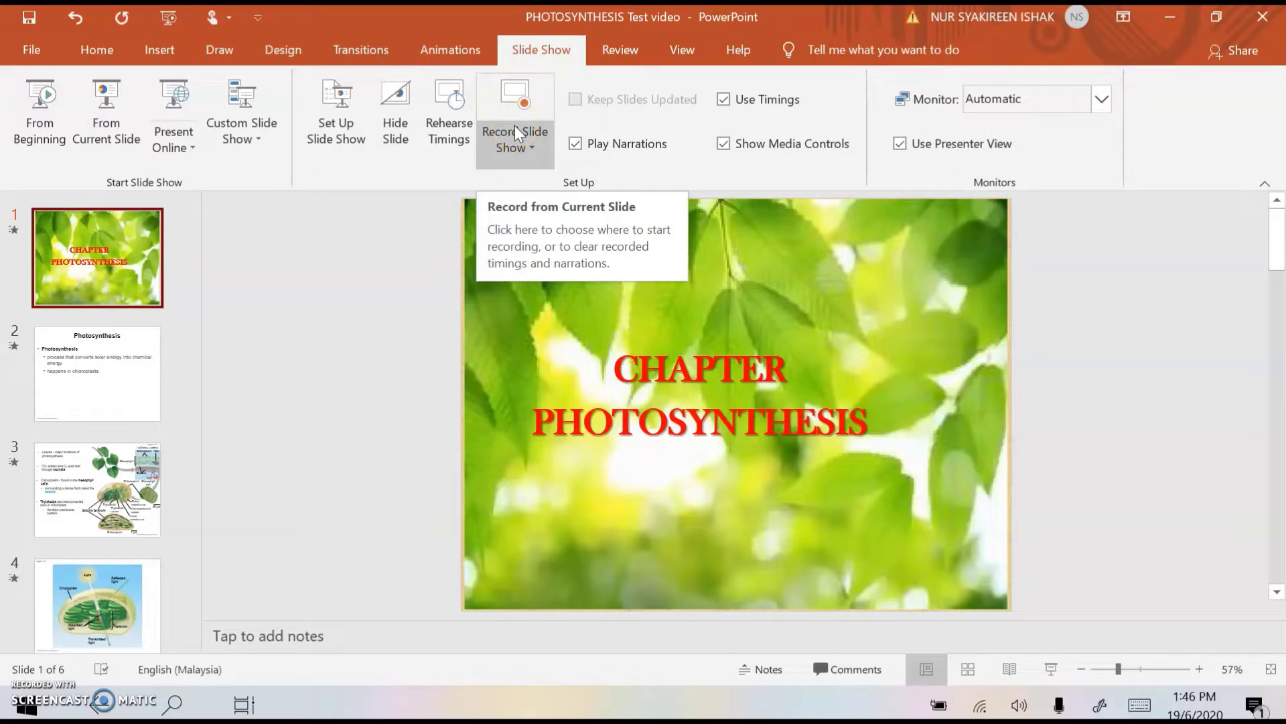
pyautogui.click(525, 97)
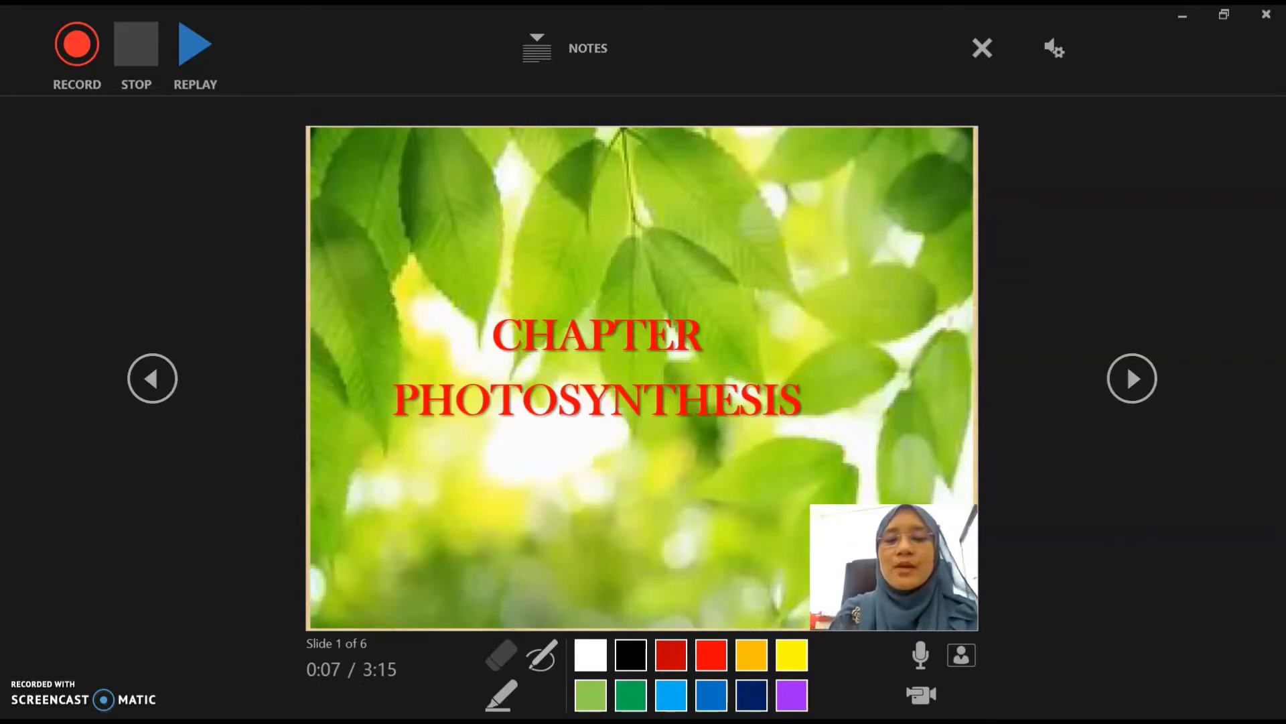
# Open the recorder on slide 1, replay its existing narration, and set the annotation ink to blue
pyautogui.click(72, 35)
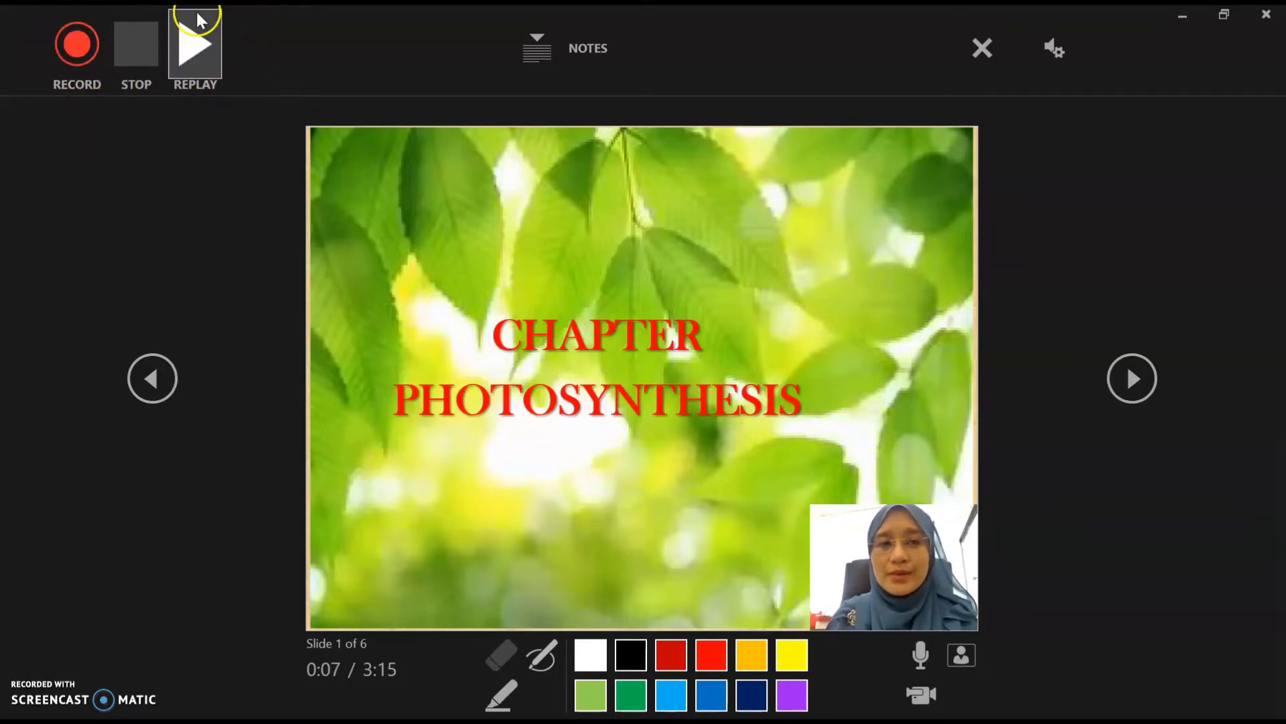
pyautogui.click(215, 67)
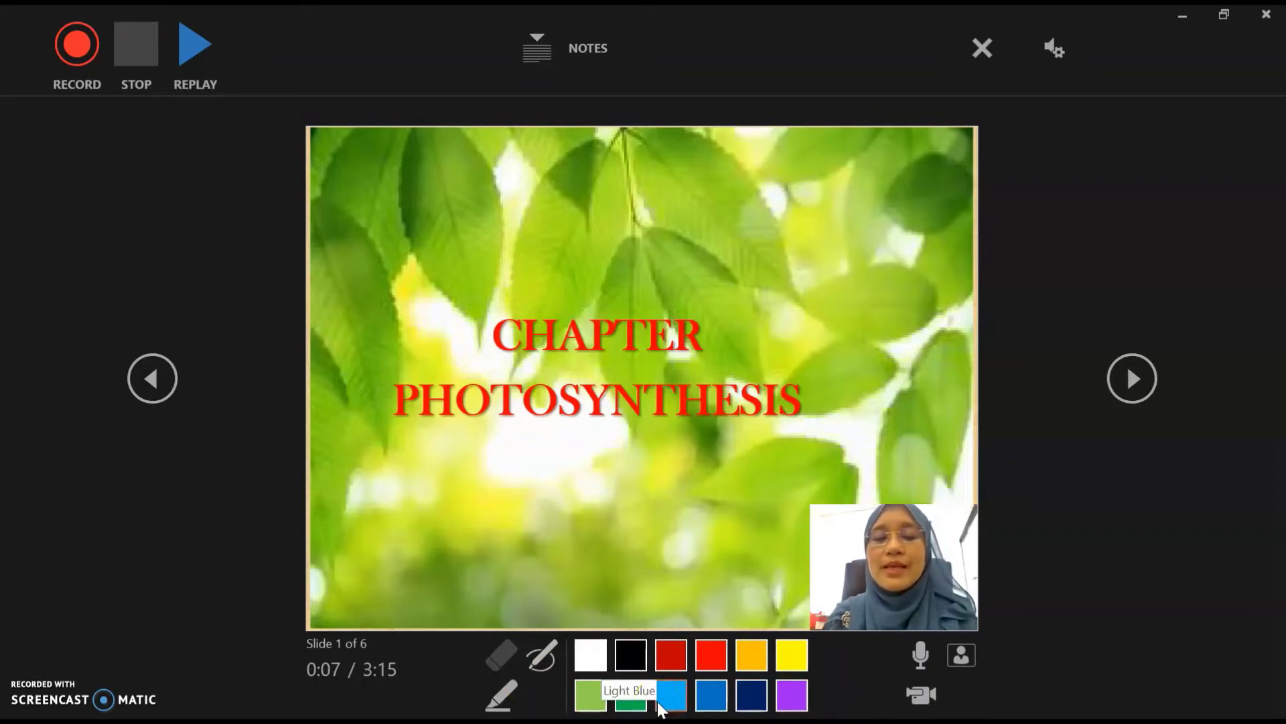
pyautogui.click(688, 663)
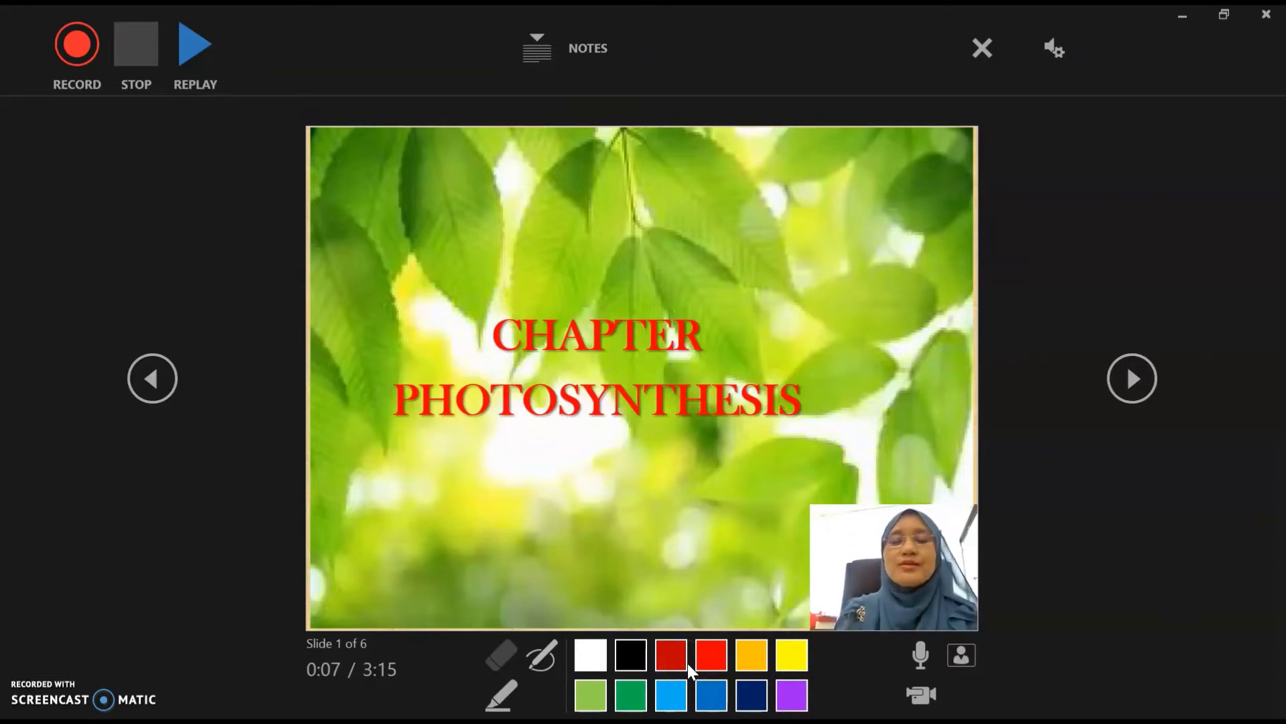
pyautogui.click(682, 683)
pyautogui.click(716, 697)
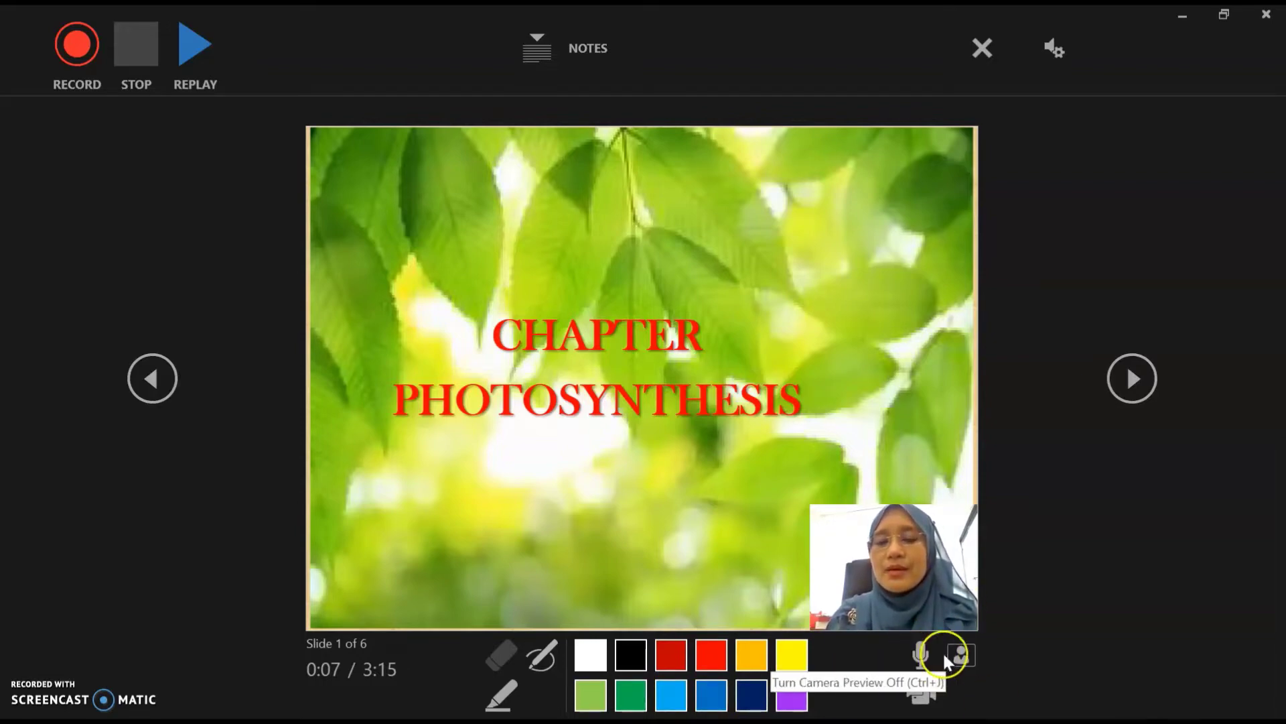
pyautogui.click(911, 693)
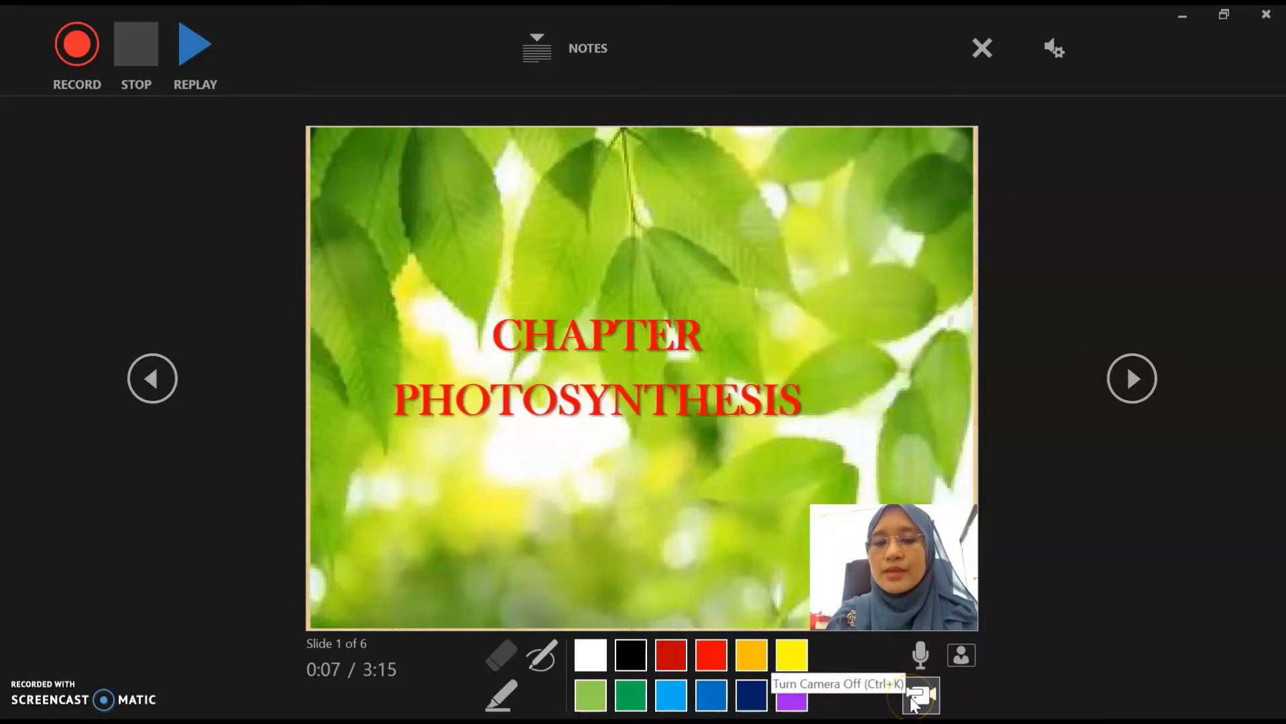
pyautogui.click(923, 648)
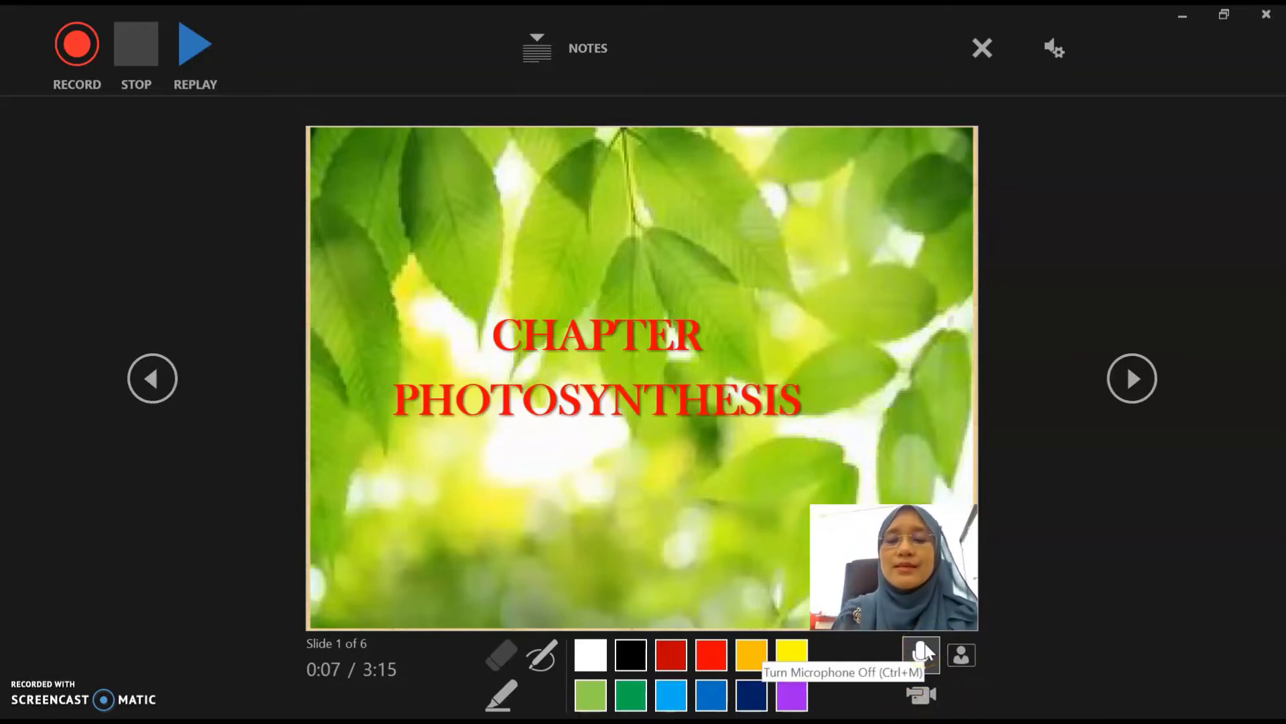
pyautogui.click(928, 655)
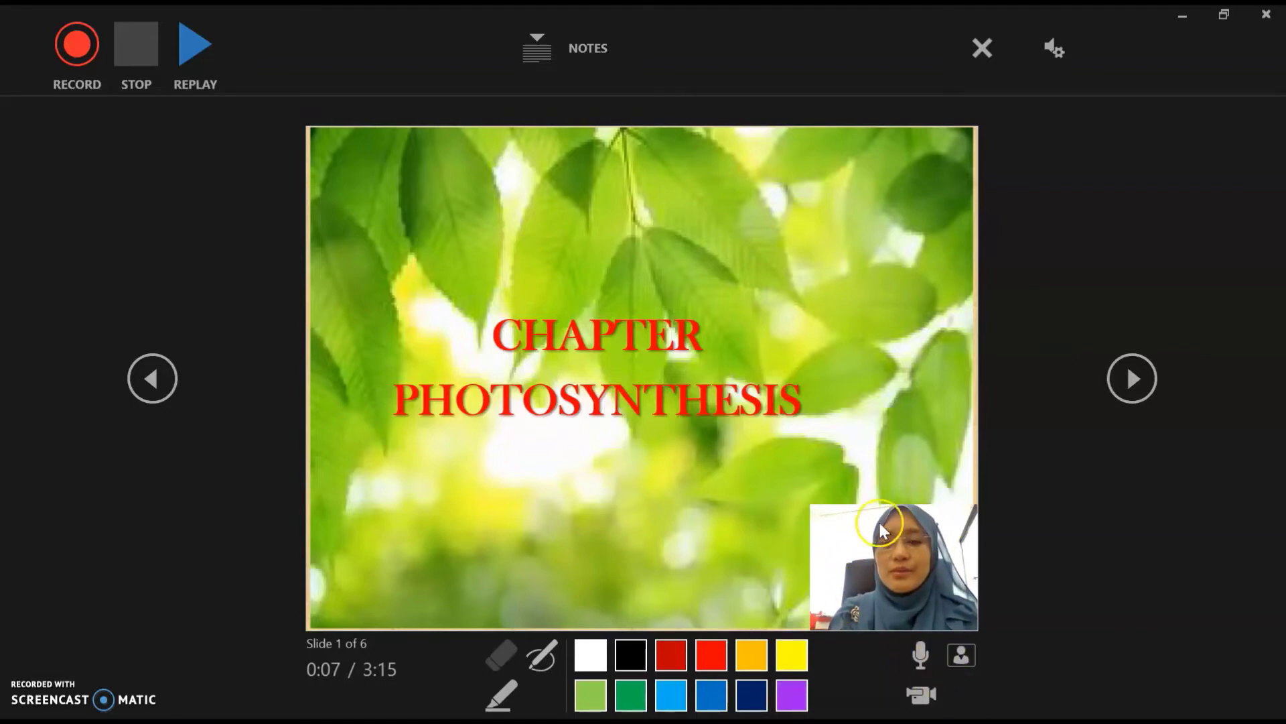
pyautogui.click(962, 658)
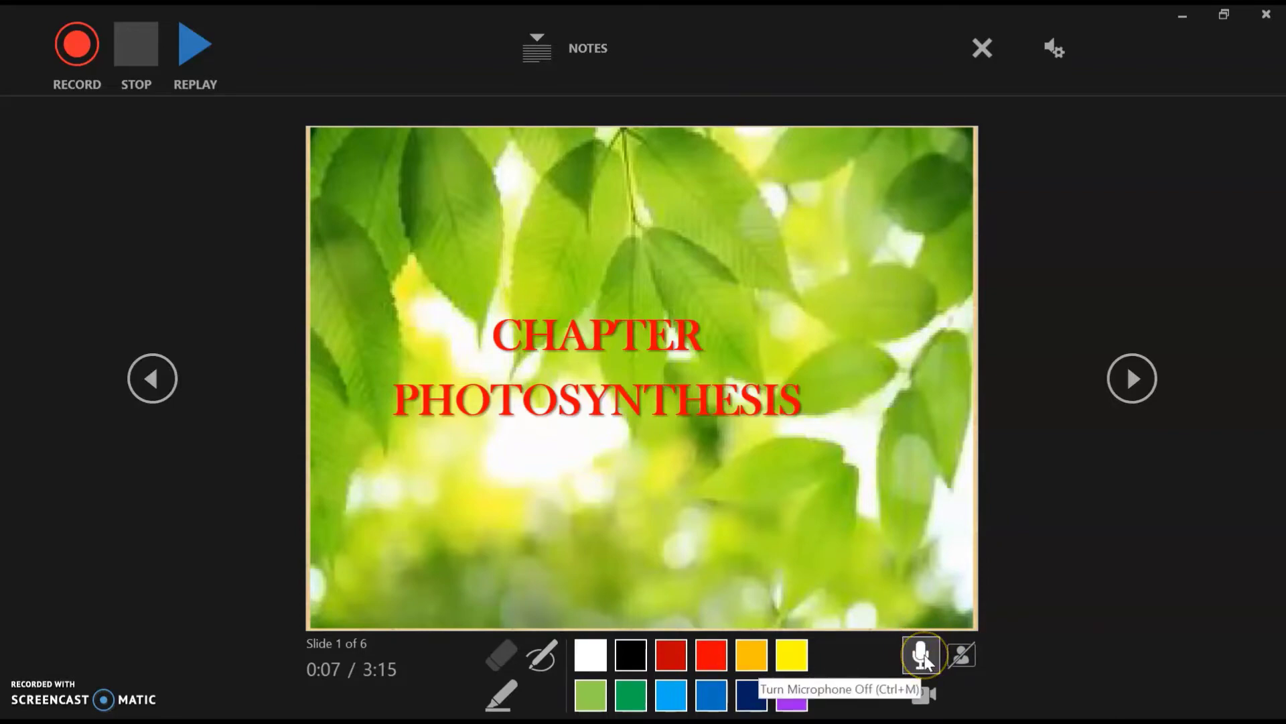
pyautogui.click(923, 657)
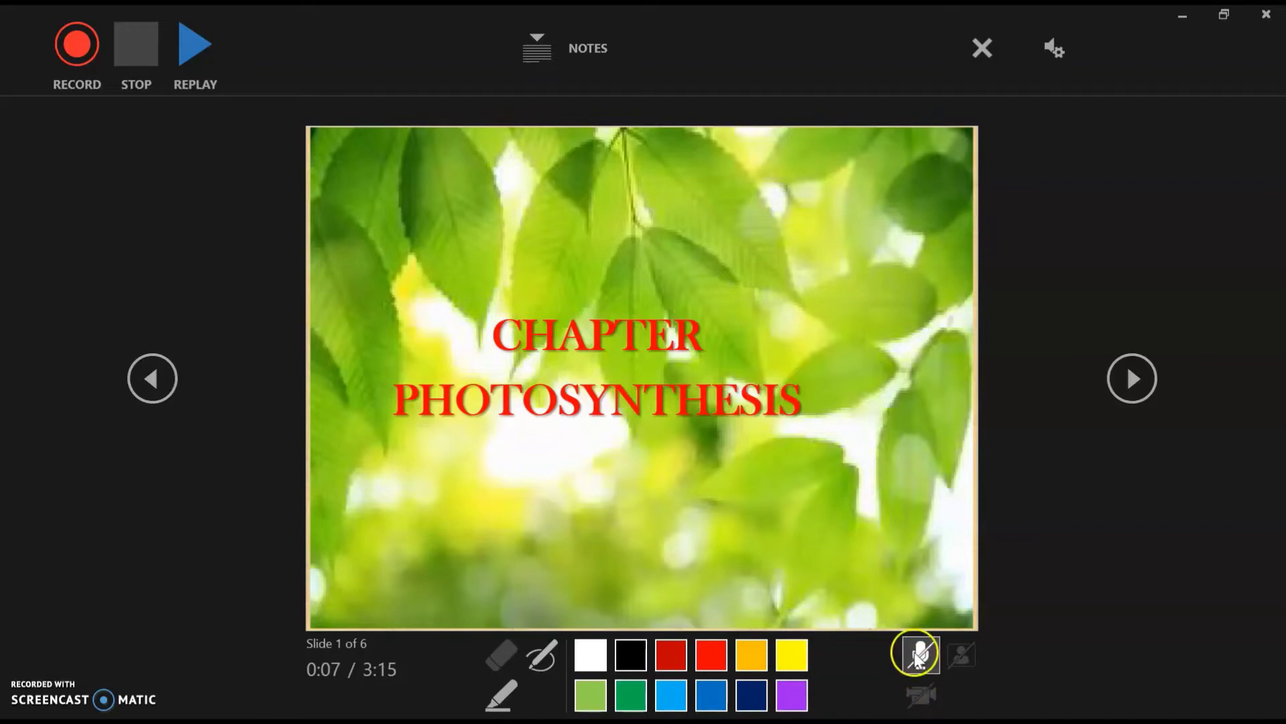
pyautogui.click(921, 657)
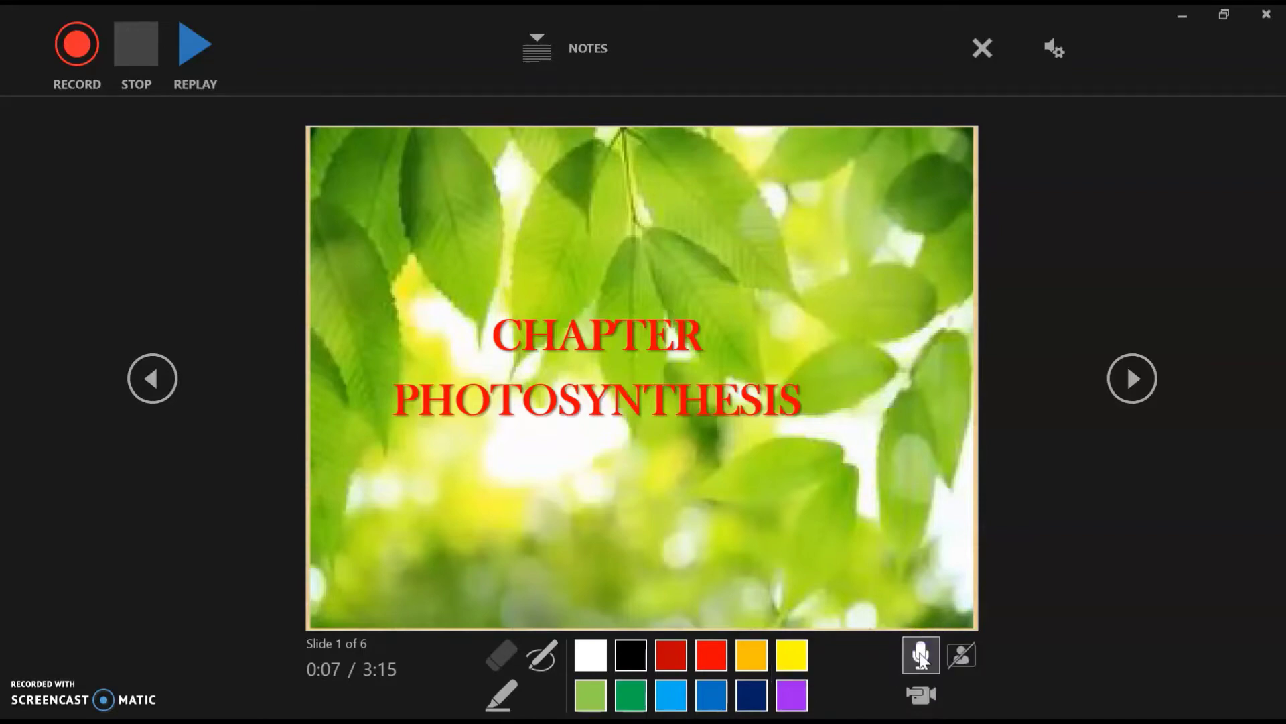
pyautogui.click(958, 656)
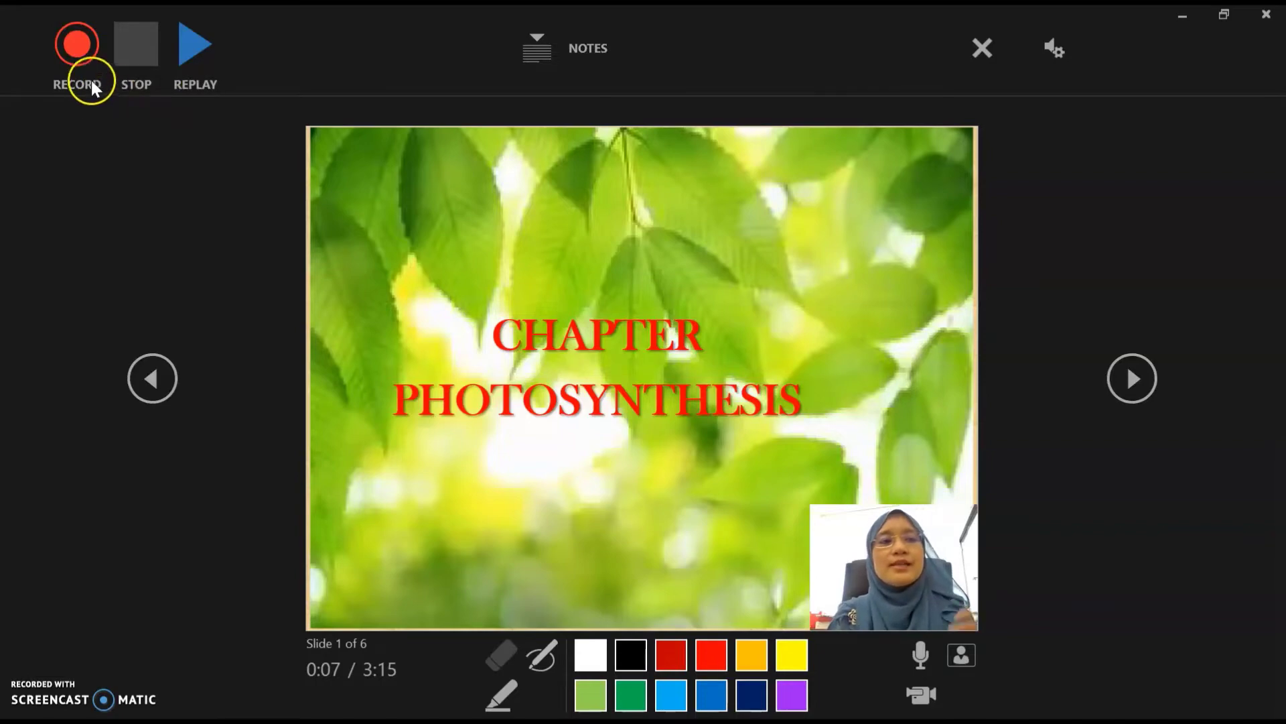
# Start recording, reveal the CHAPTER PHOTOSYNTHESIS title, and advance to slide 2
pyautogui.click(78, 49)
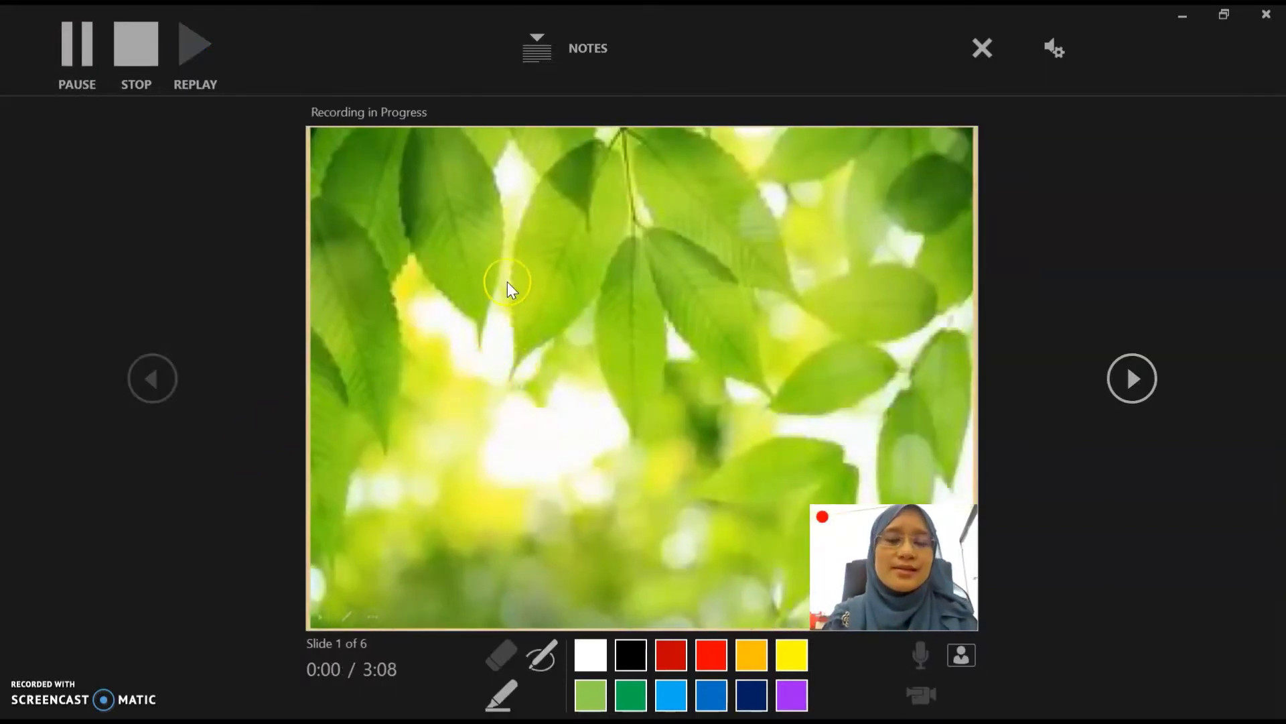
pyautogui.click(500, 315)
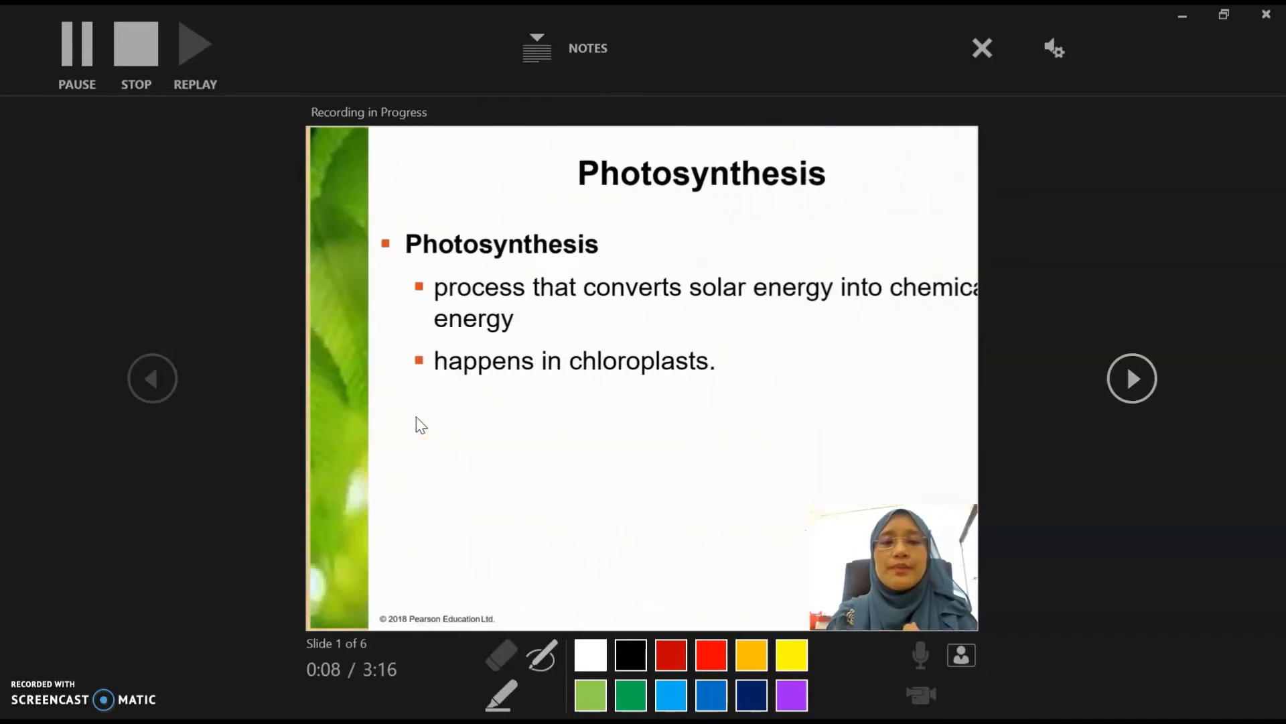
pyautogui.click(444, 417)
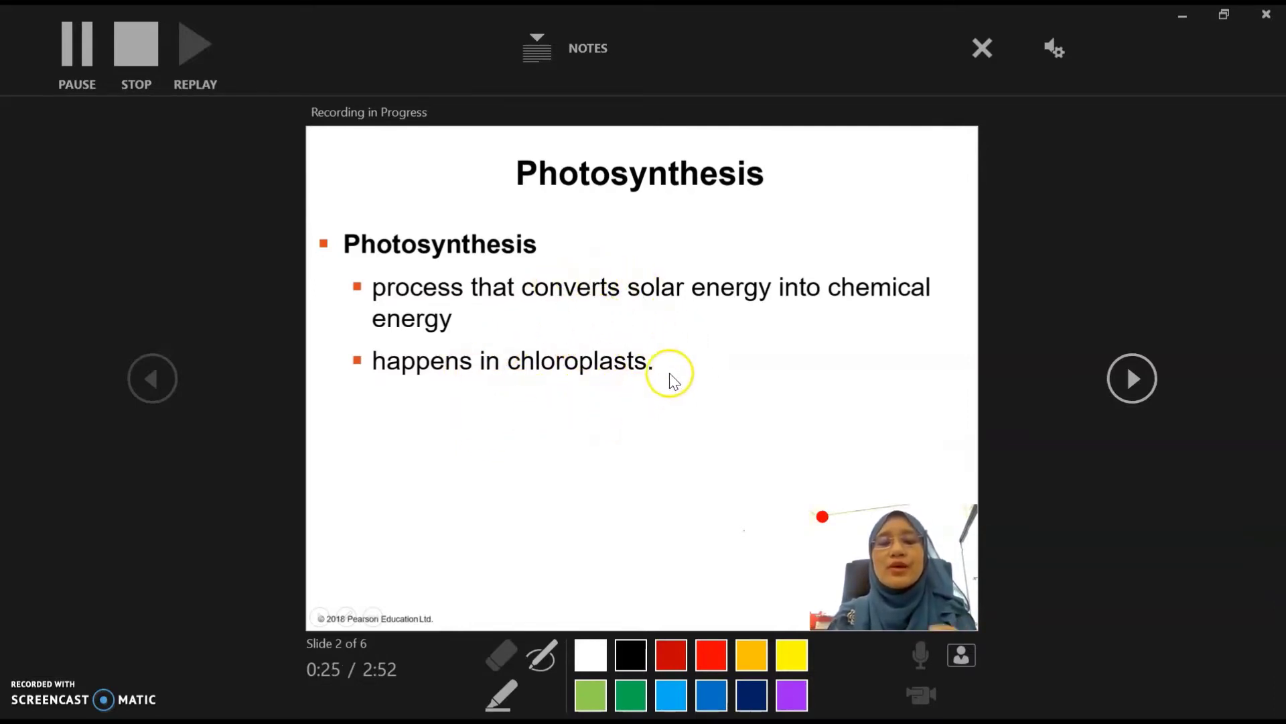
# Advance the recording to slide 3 on leaves, stomata and chloroplasts
pyautogui.click(1148, 396)
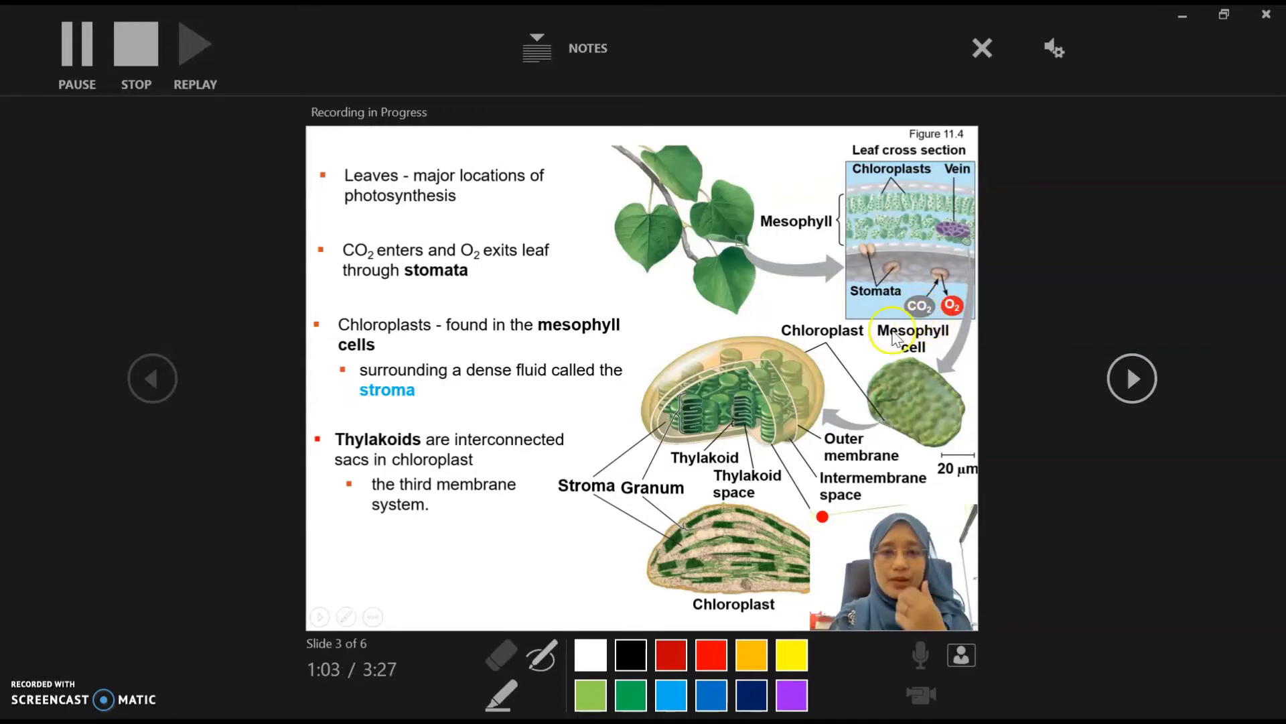
# Advance the recording to slide 4, the Figure 11.8 chloroplast light diagram
pyautogui.click(507, 330)
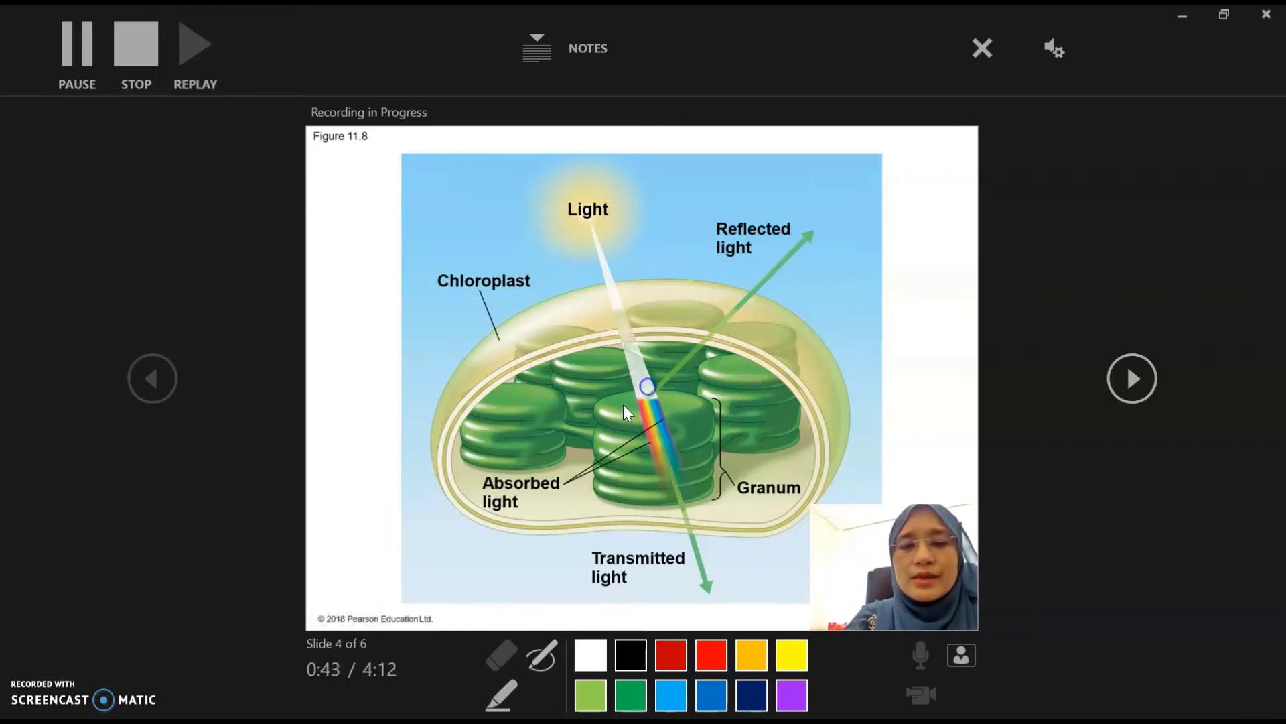
# Move to slide 5, The Two Stages of Photosynthesis, and switch to the red pen
pyautogui.click(623, 404)
pyautogui.click(667, 644)
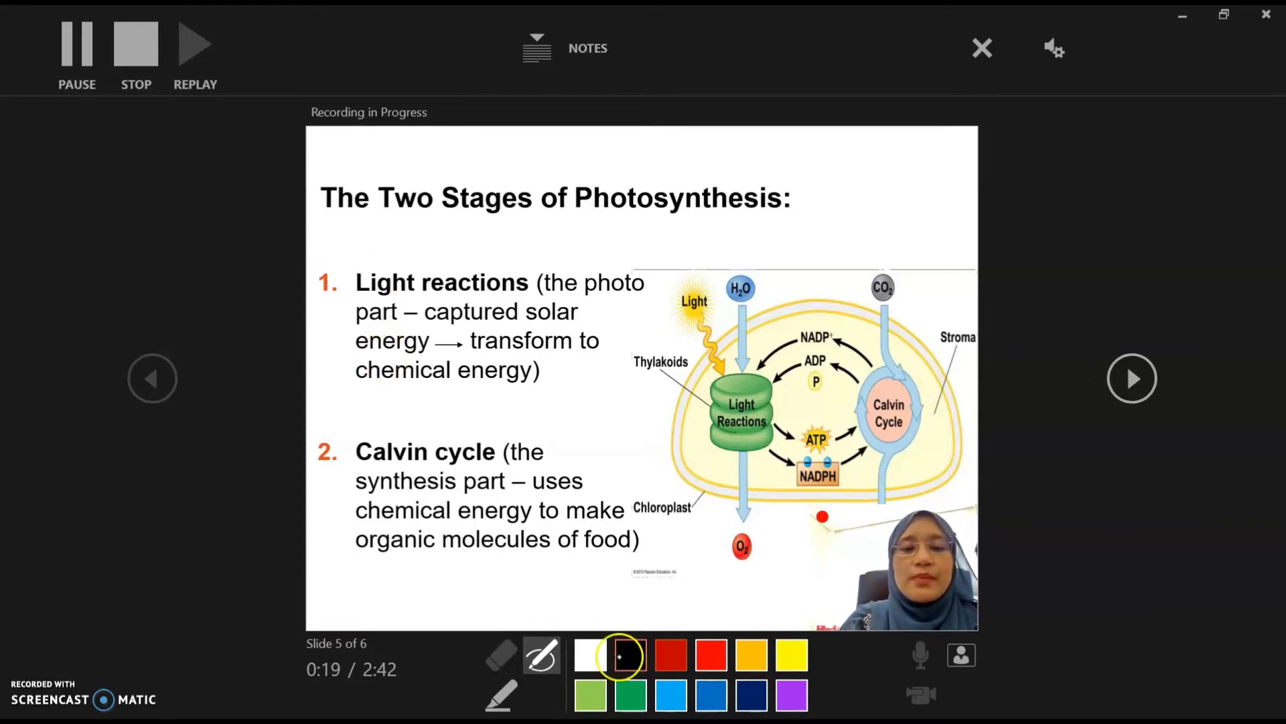
# Underline Light reactions and Calvin cycle in red, then circle the thylakoid stack and ATP
pyautogui.moveTo(358, 295); pyautogui.dragTo(524, 293)
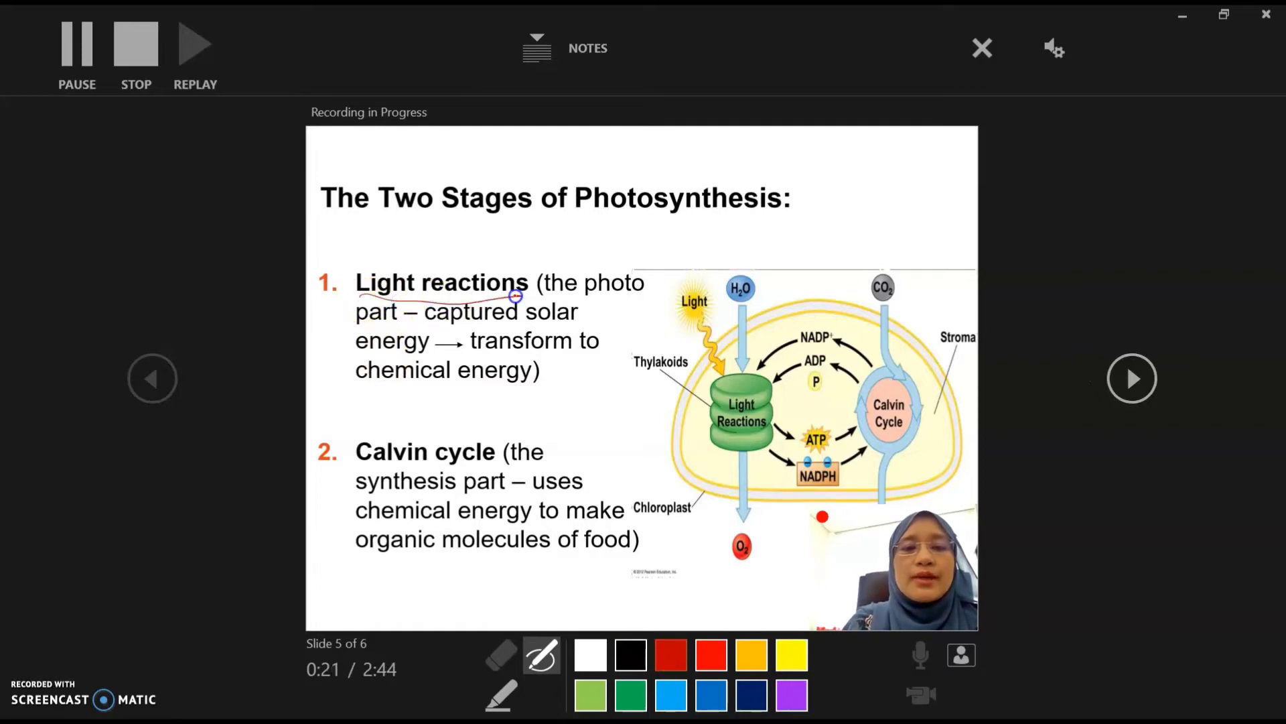
pyautogui.moveTo(356, 469); pyautogui.dragTo(482, 469)
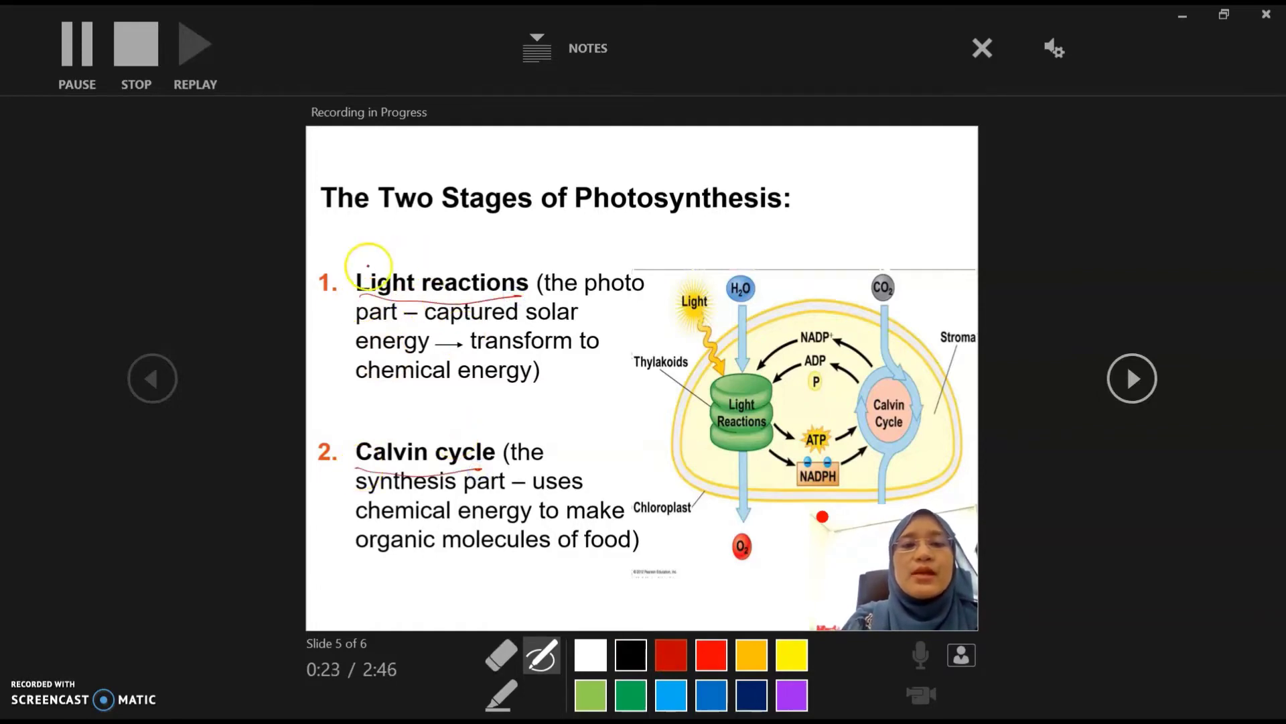
pyautogui.moveTo(346, 267)
pyautogui.mouseDown()
pyautogui.moveTo(344, 300)
pyautogui.moveTo(499, 285)
pyautogui.mouseUp()
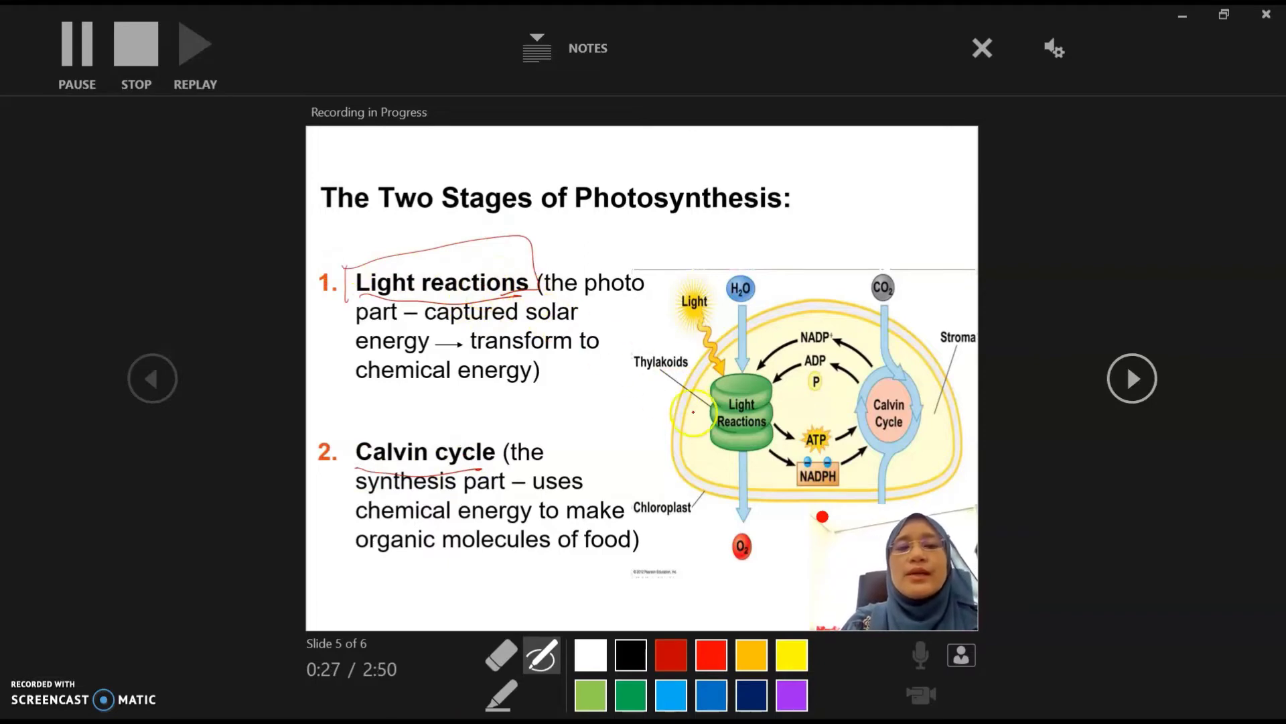
pyautogui.moveTo(752, 379); pyautogui.dragTo(774, 385)
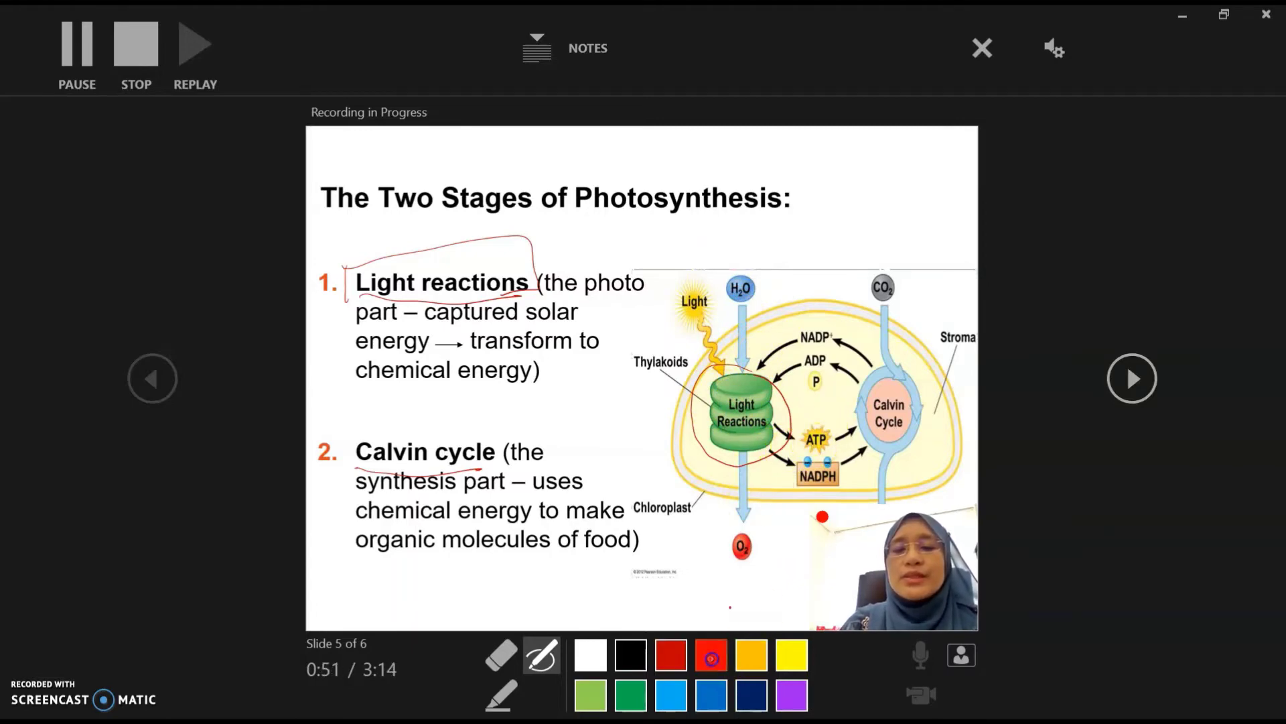
pyautogui.moveTo(812, 427); pyautogui.dragTo(841, 469)
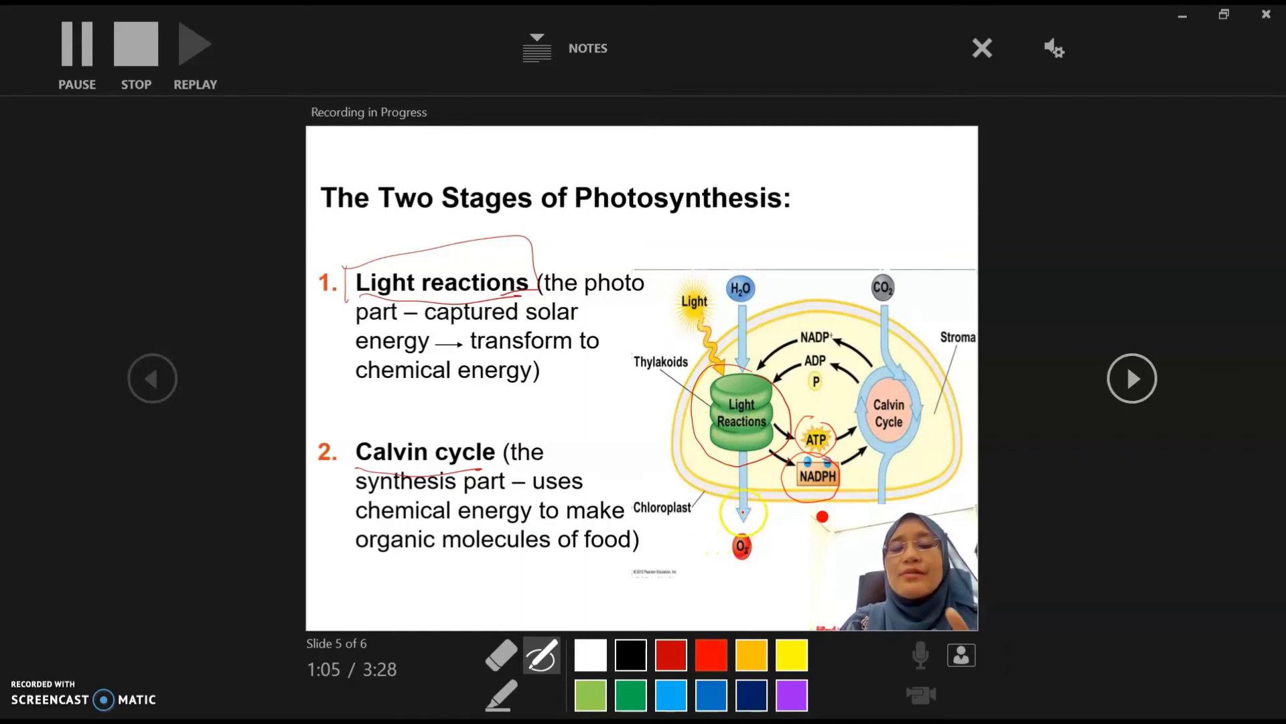
# In dark blue, circle O2, arrow ATP and NADPH to the Calvin cycle, write 'sugar', then go to slide 6
pyautogui.click(712, 695)
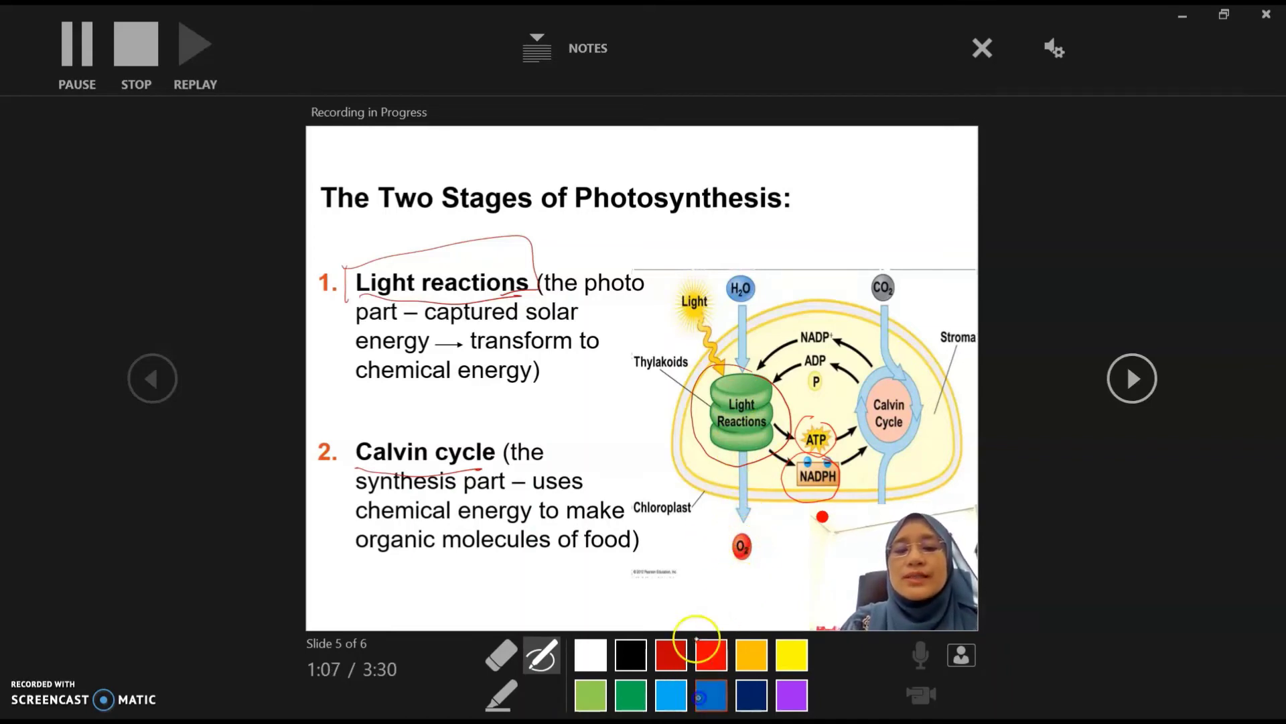
pyautogui.moveTo(744, 515)
pyautogui.mouseDown()
pyautogui.moveTo(707, 546)
pyautogui.moveTo(748, 580)
pyautogui.mouseUp()
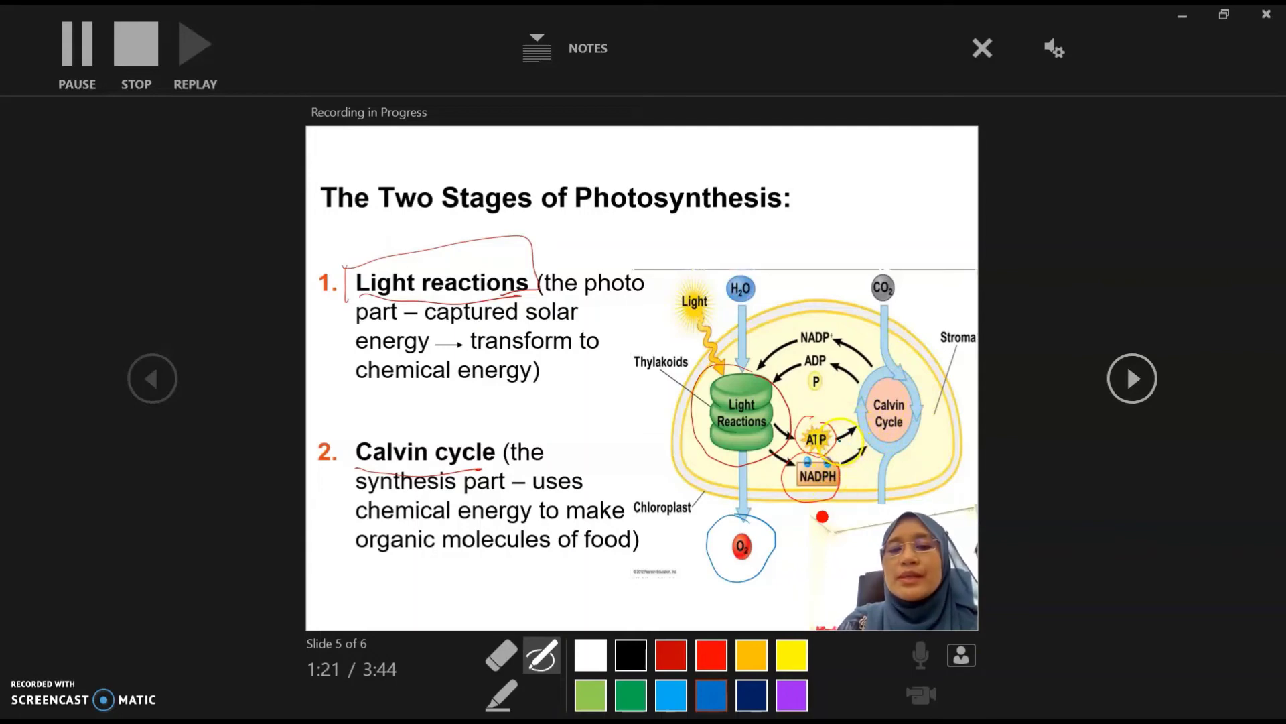
pyautogui.moveTo(839, 443); pyautogui.dragTo(885, 423)
pyautogui.moveTo(849, 481)
pyautogui.mouseDown()
pyautogui.moveTo(893, 449)
pyautogui.moveTo(872, 466)
pyautogui.mouseUp()
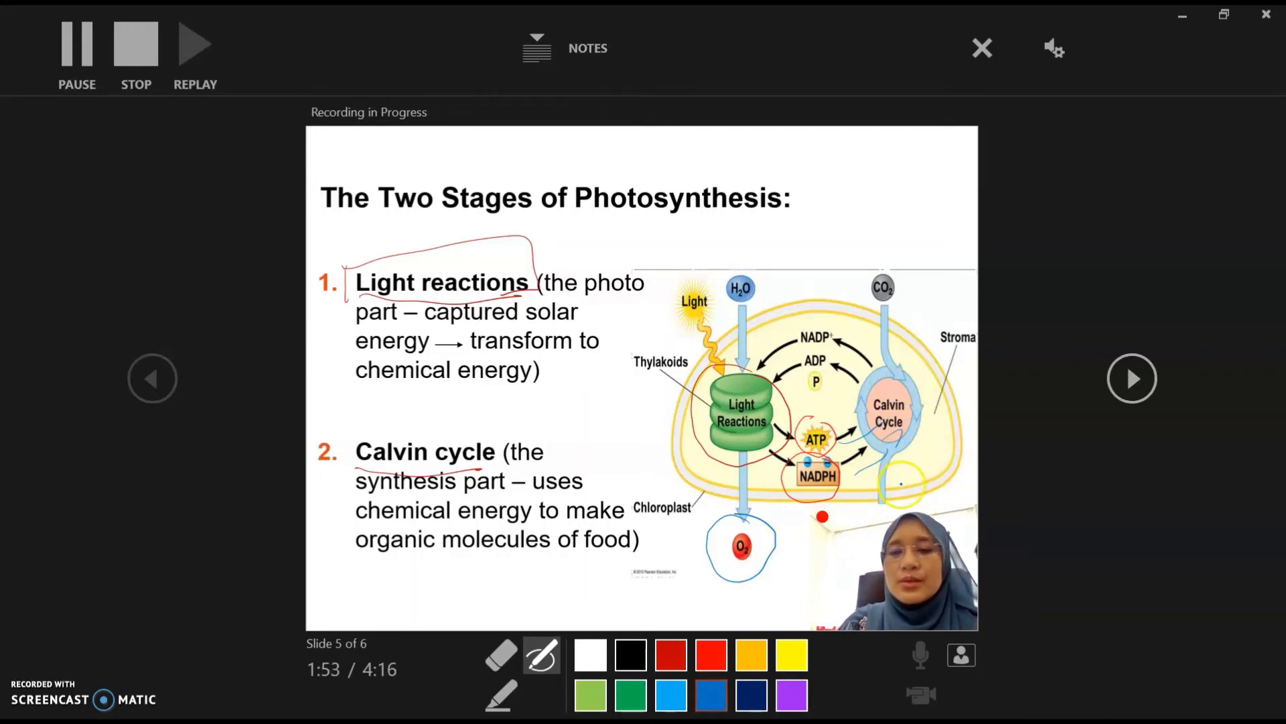
pyautogui.moveTo(893, 480)
pyautogui.mouseDown()
pyautogui.moveTo(911, 493)
pyautogui.moveTo(936, 477)
pyautogui.moveTo(945, 496)
pyautogui.moveTo(965, 450)
pyautogui.mouseUp()
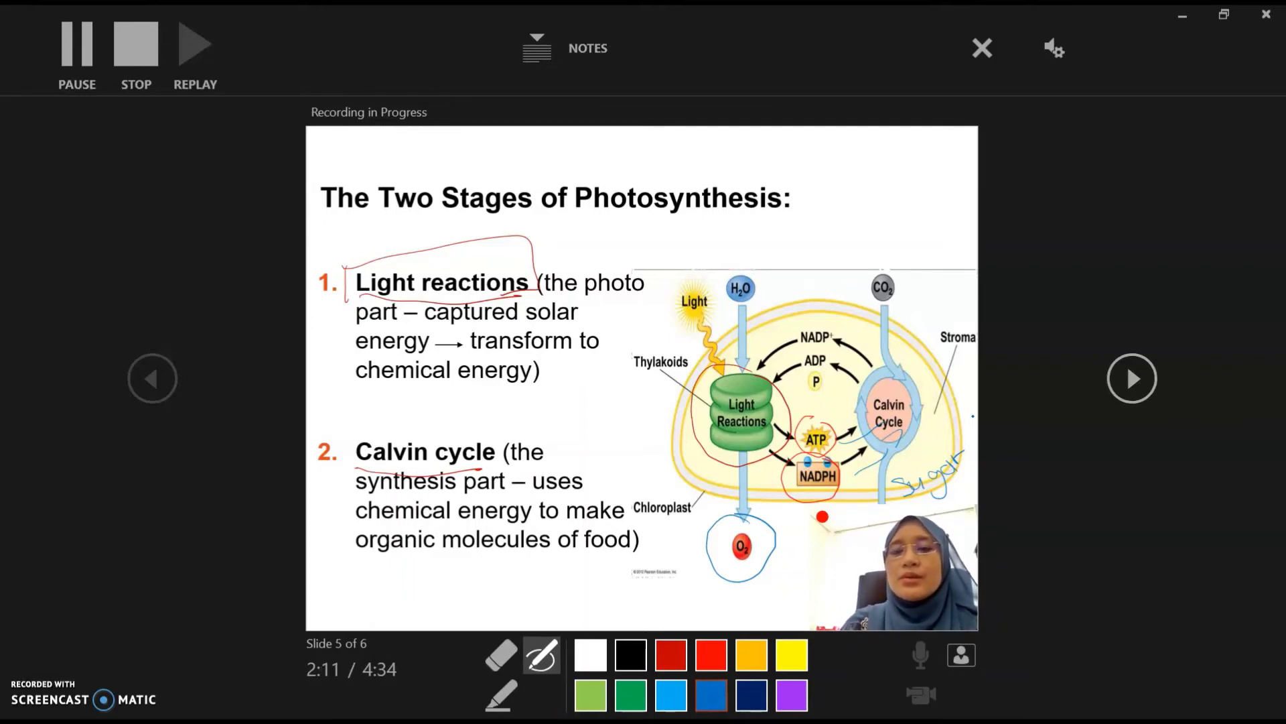
pyautogui.click(1126, 369)
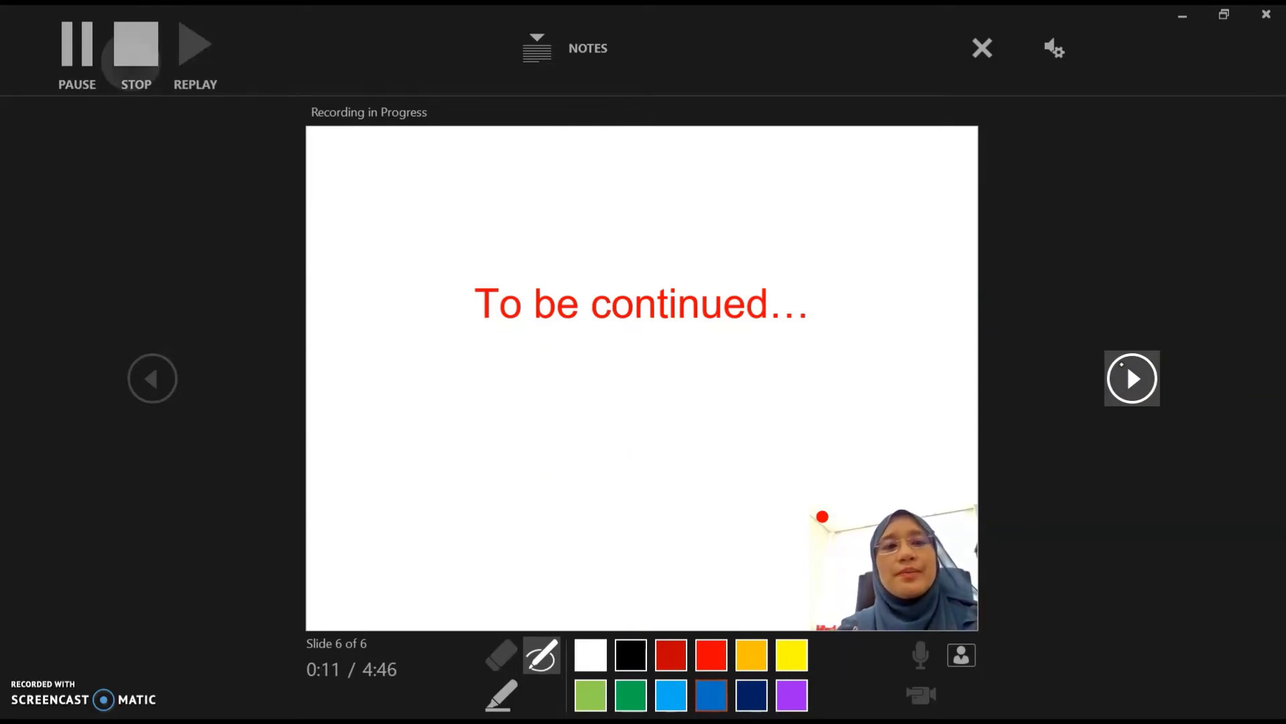
# Pause the recording, step back to slide 5, and replay its recorded narration
pyautogui.click(1127, 364)
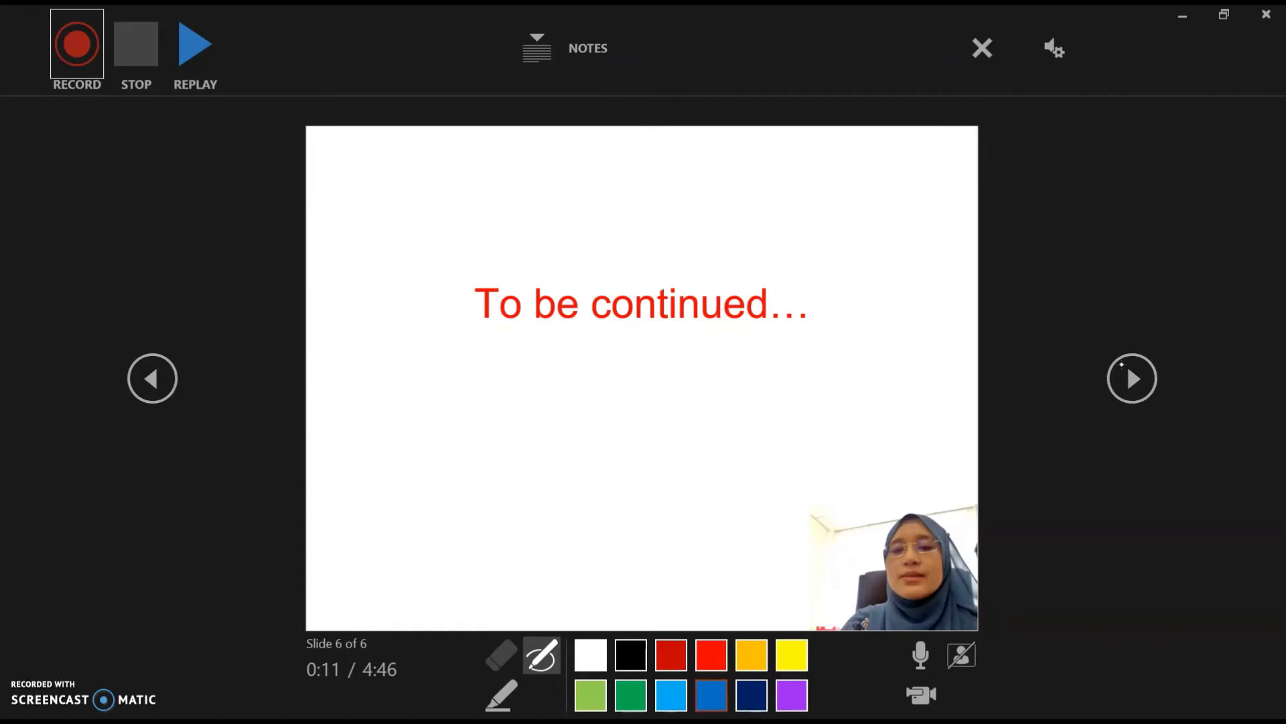
pyautogui.press('Left')
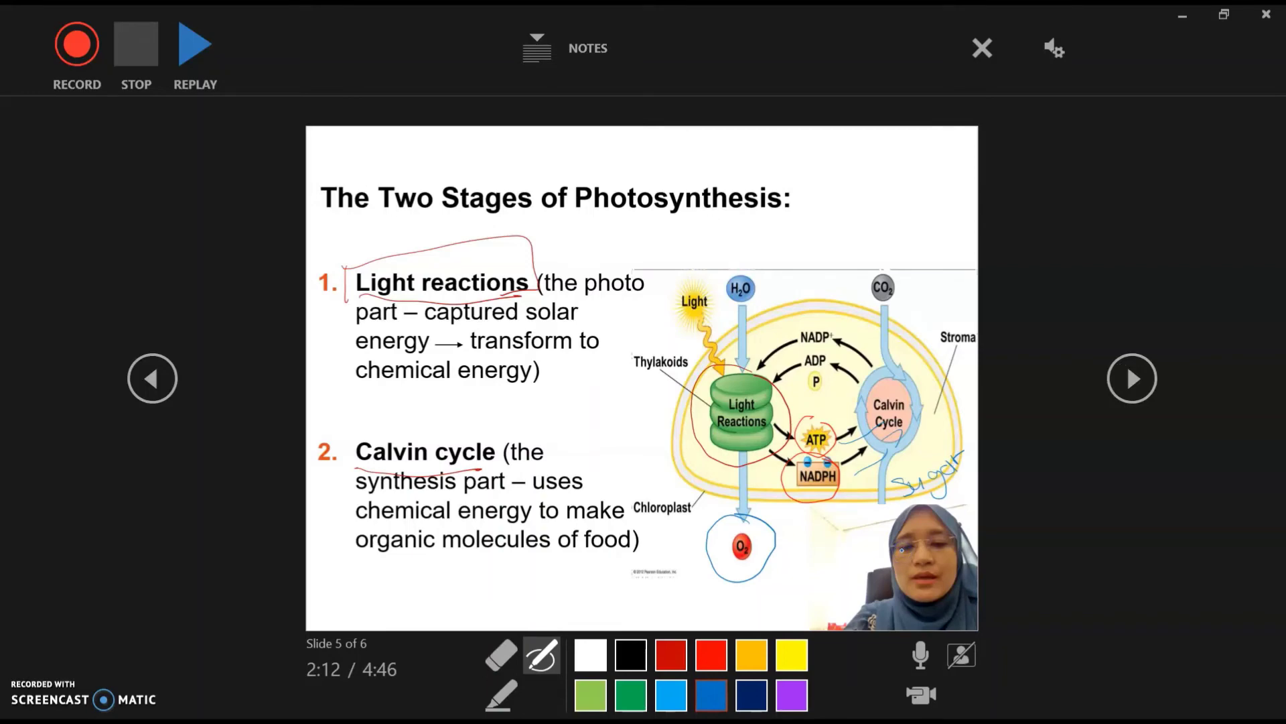
pyautogui.press('v')
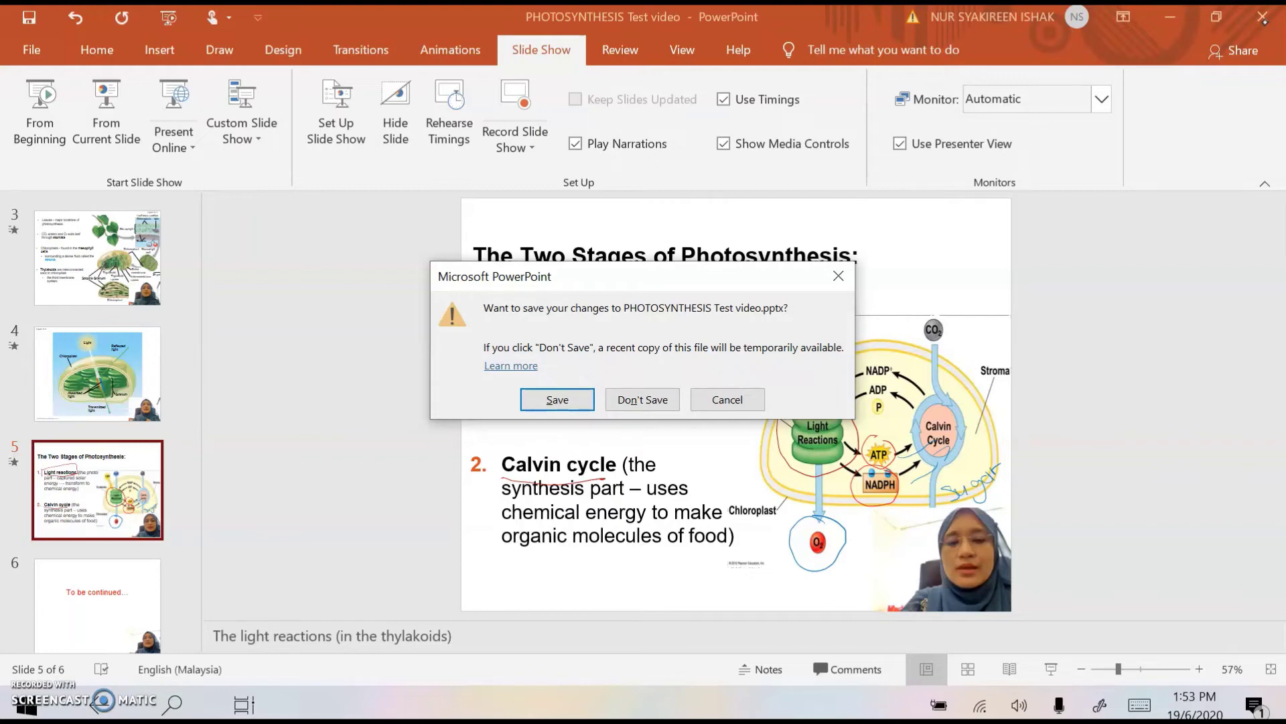
# Cancel the save-changes prompt for PHOTOSYNTHESIS Test video.pptx
pyautogui.click(737, 401)
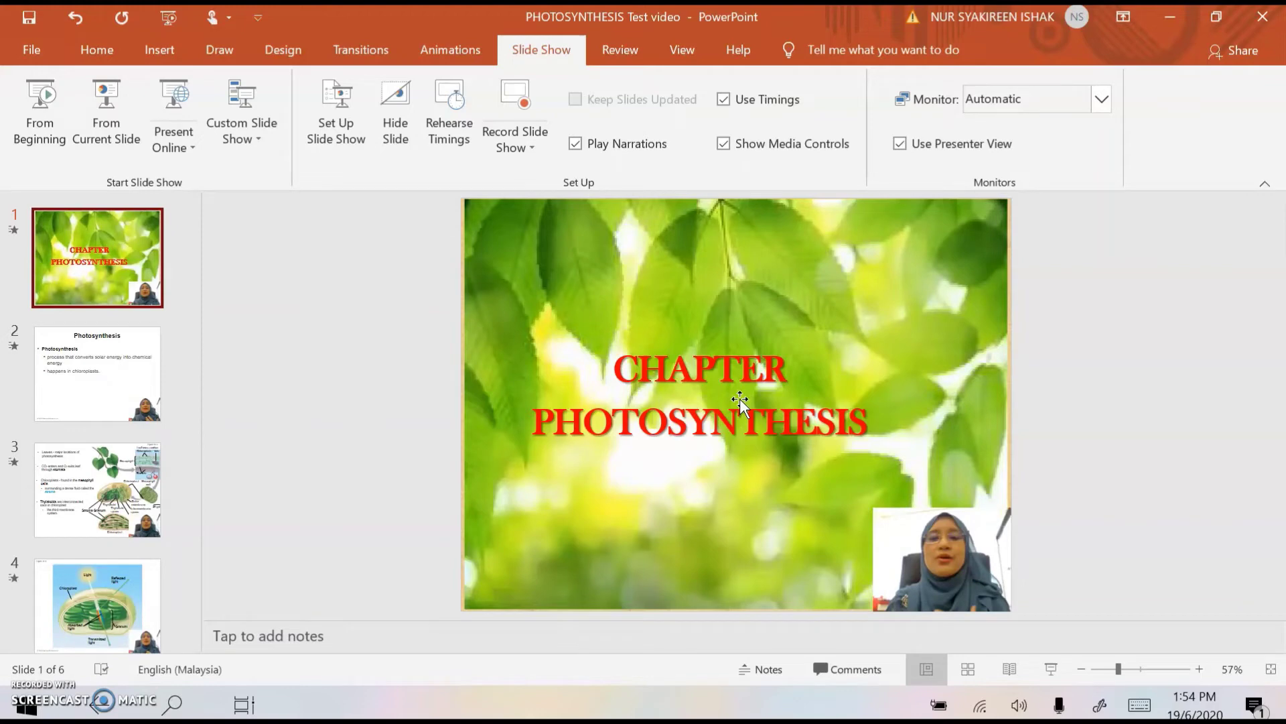
# Go to slide 2 and briefly play, then pause, its recorded webcam clip
pyautogui.click(740, 400)
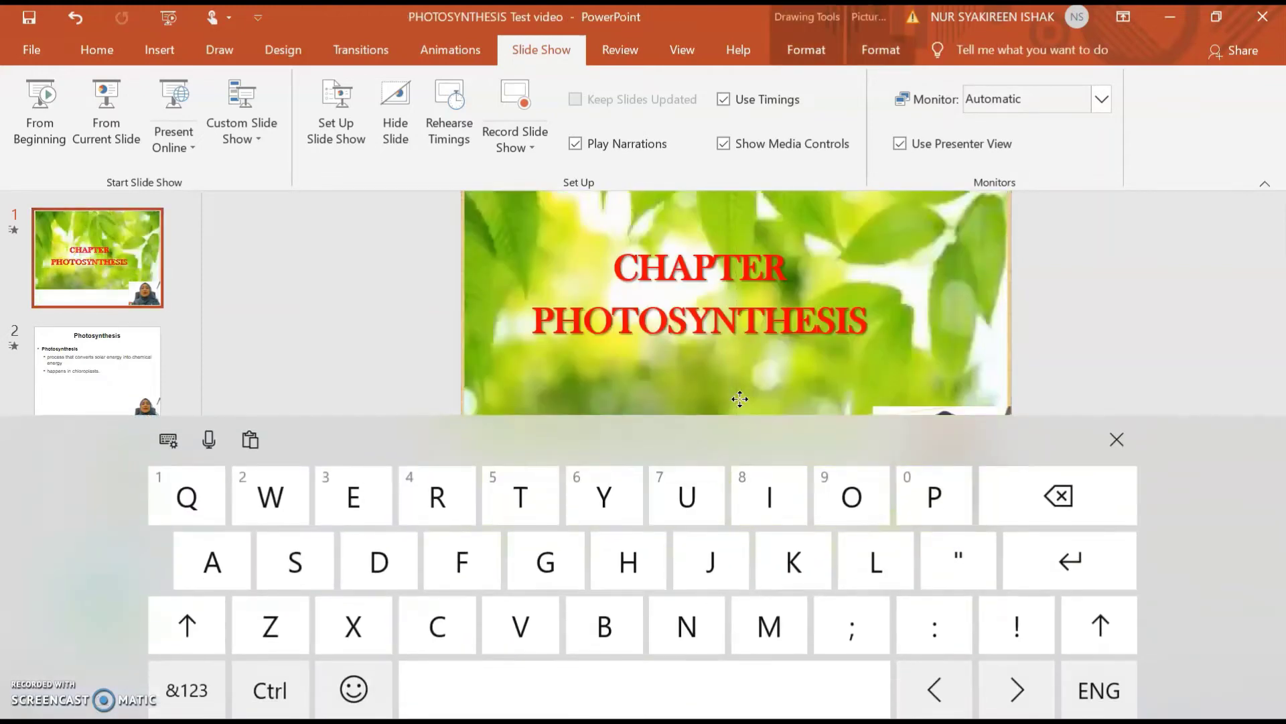
pyautogui.click(740, 398)
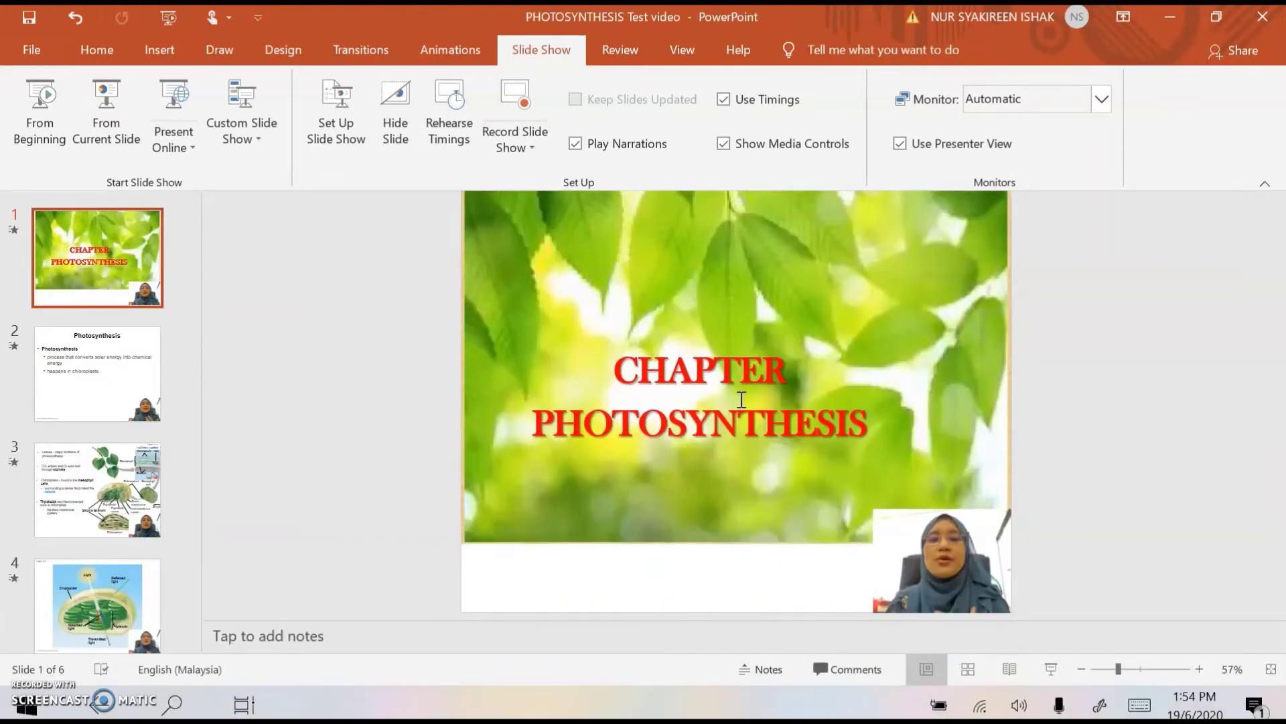
pyautogui.press('pagedown')
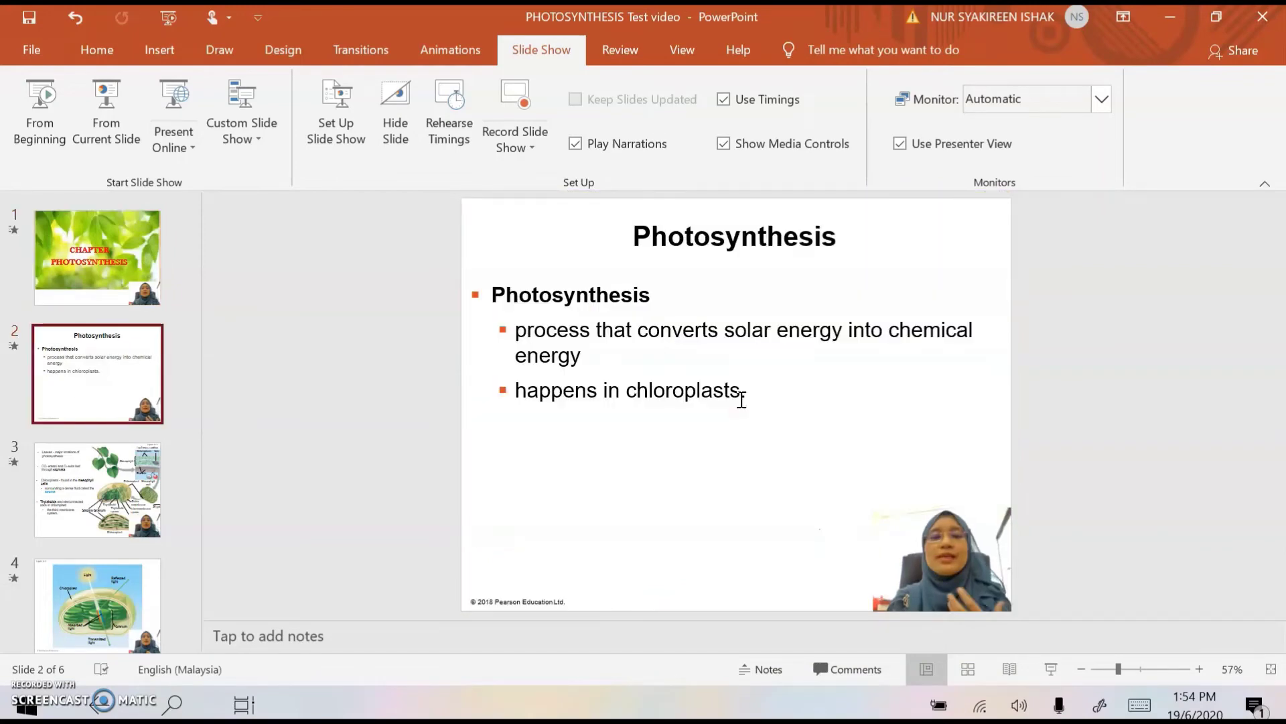
pyautogui.press('Tab')
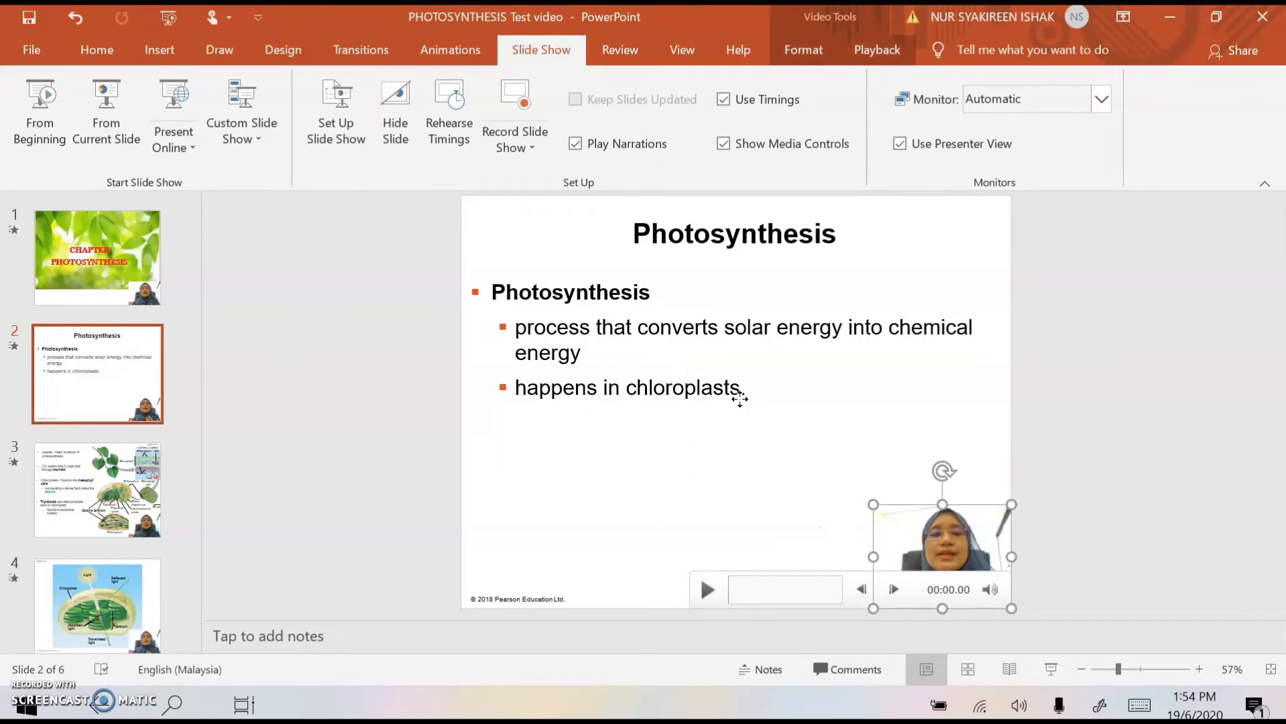
pyautogui.hotkey('alt', 'p')
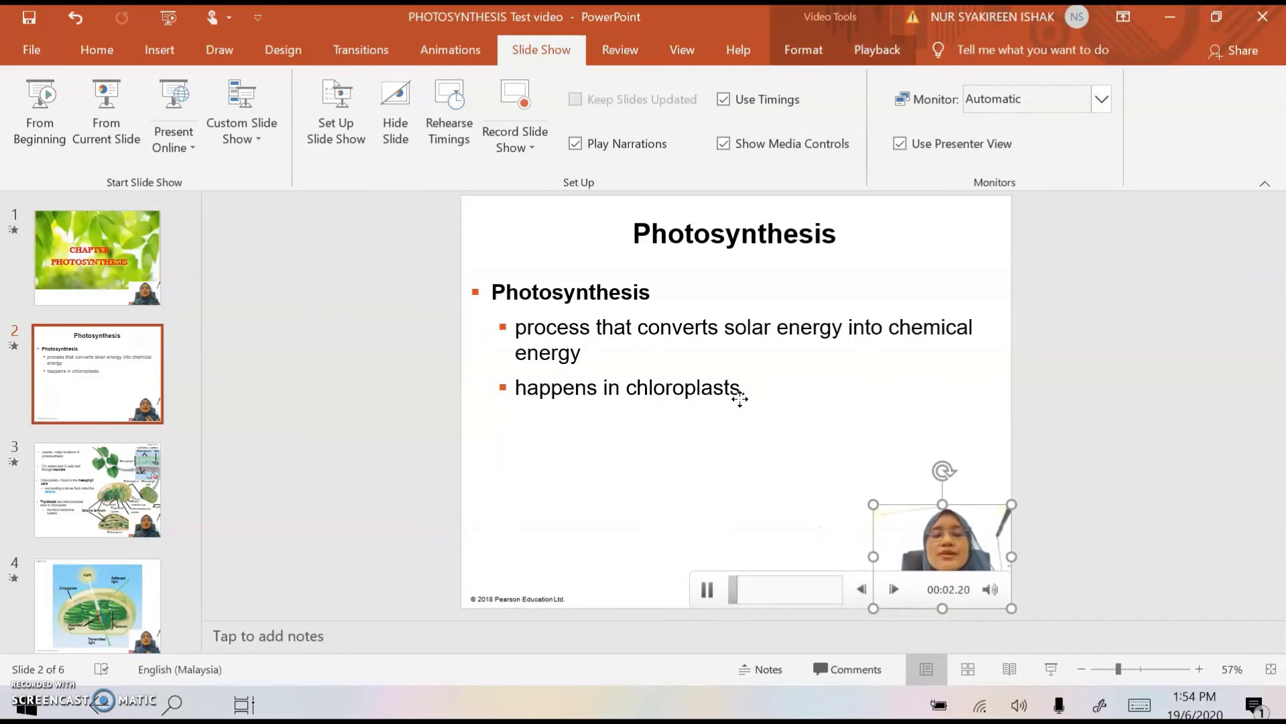
pyautogui.hotkey('alt', 'p')
# Advance through slide 3 to slide 4 and select its webcam clip
pyautogui.press('pagedown')
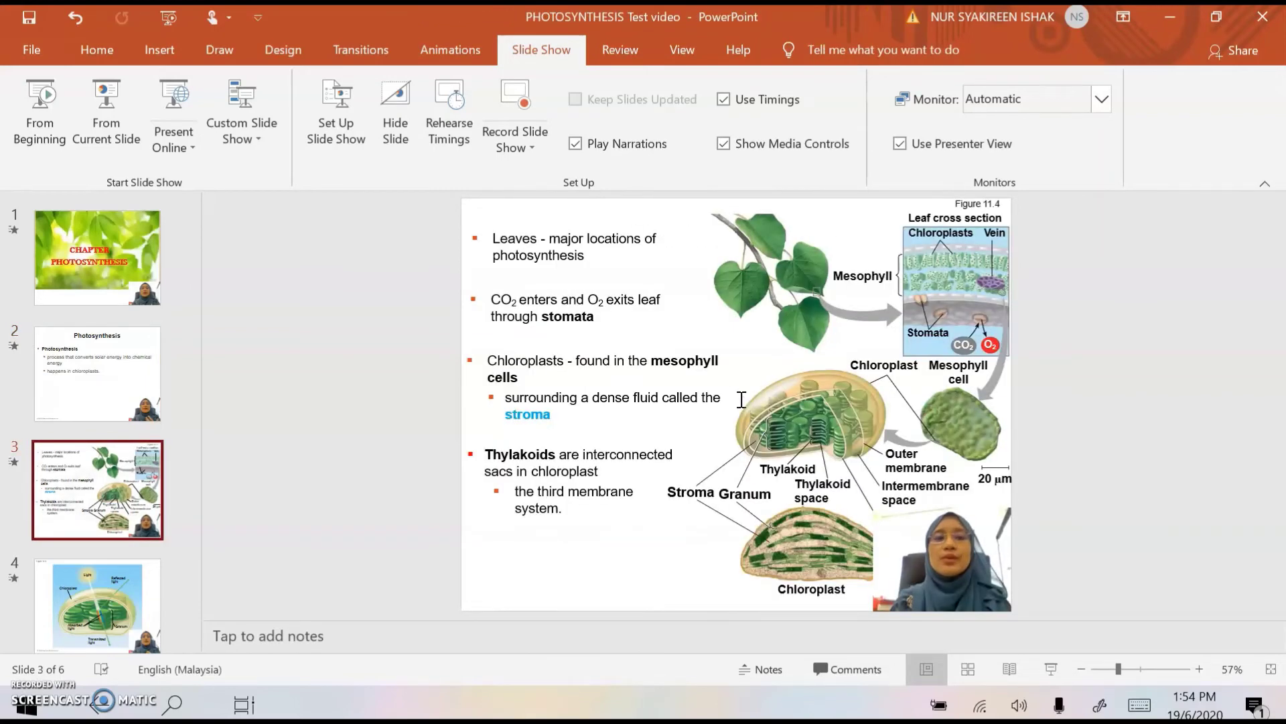
pyautogui.press('pagedown')
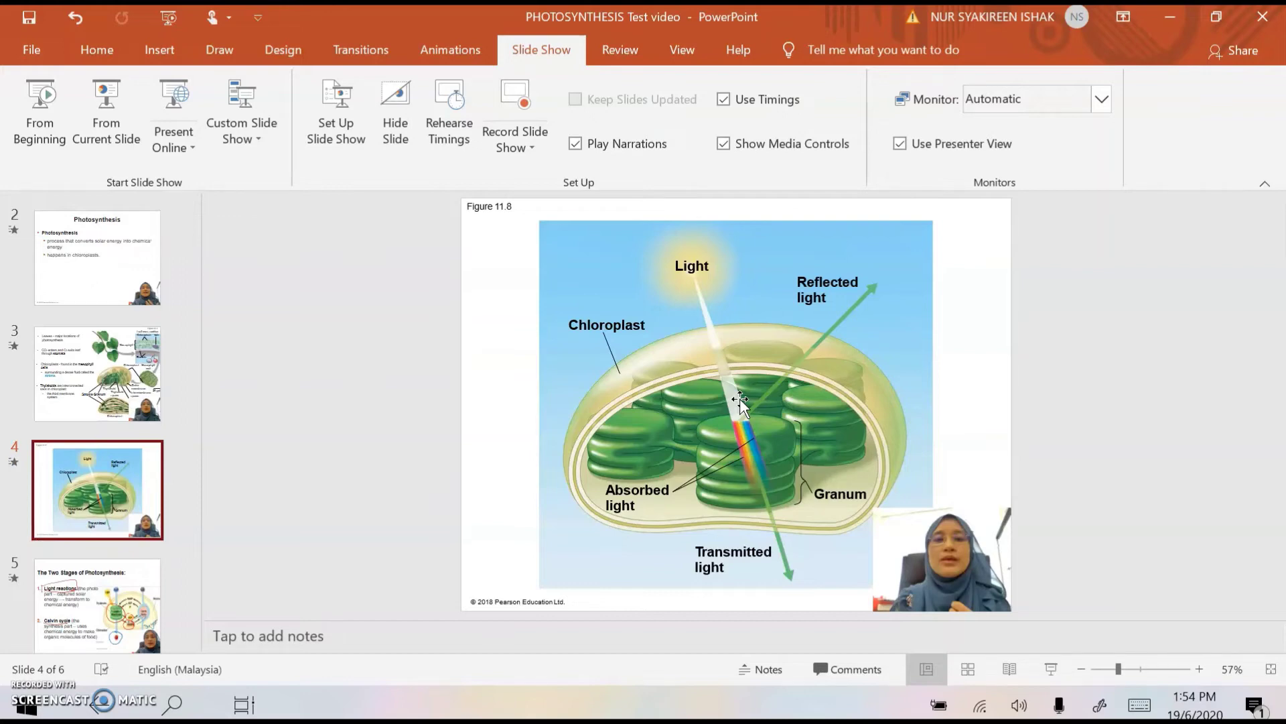
pyautogui.press('Tab')
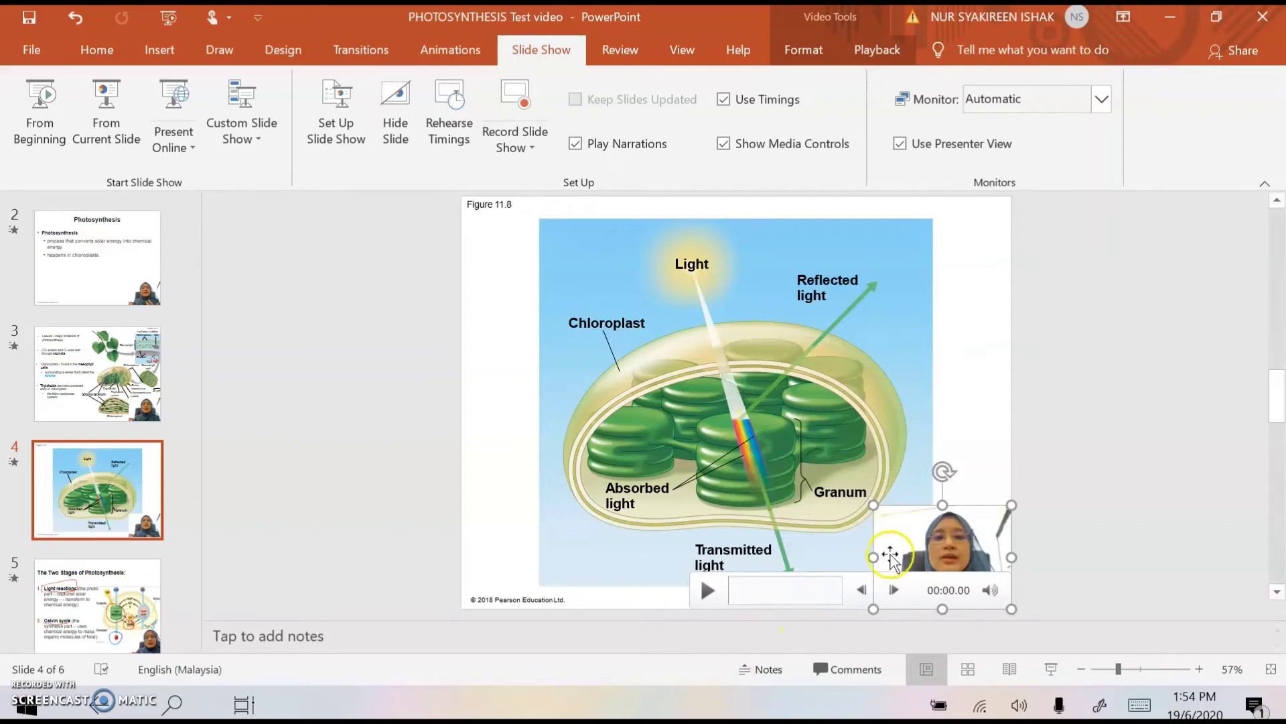
# Cut the recorded webcam clip off slide 4, leaving the Figure 11.8 diagram
pyautogui.click(894, 534)
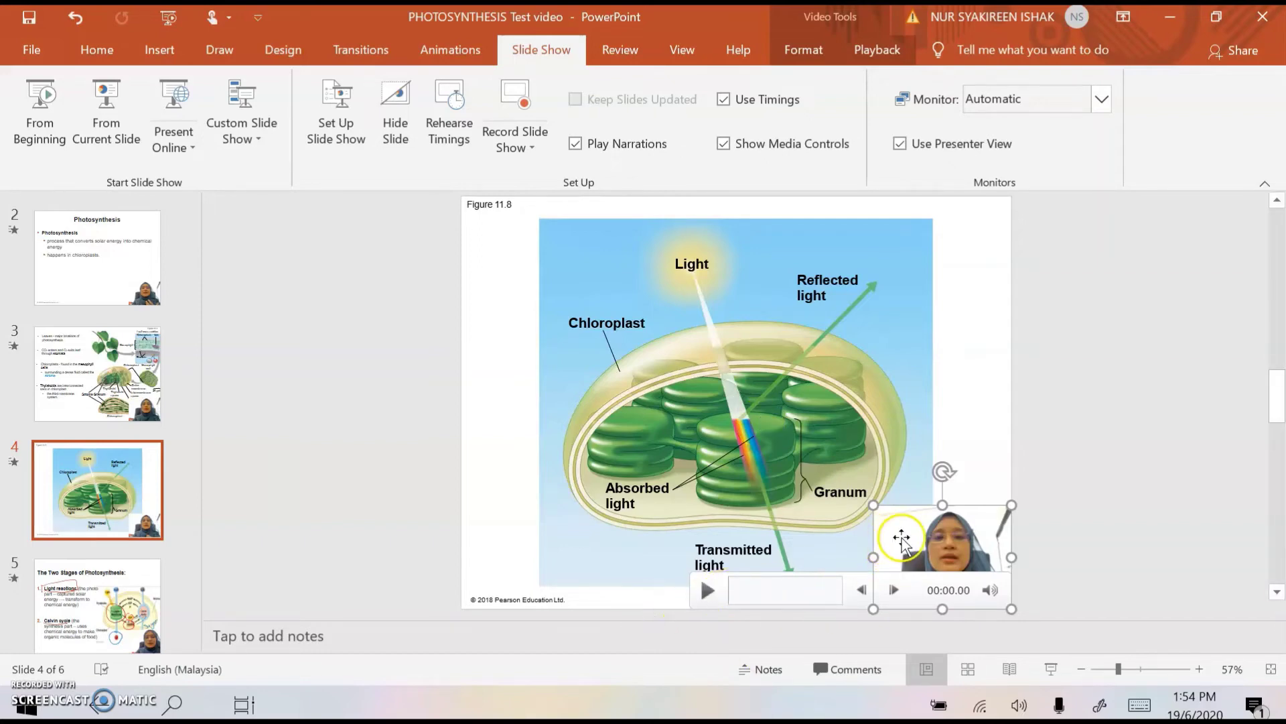
pyautogui.rightClick(901, 537)
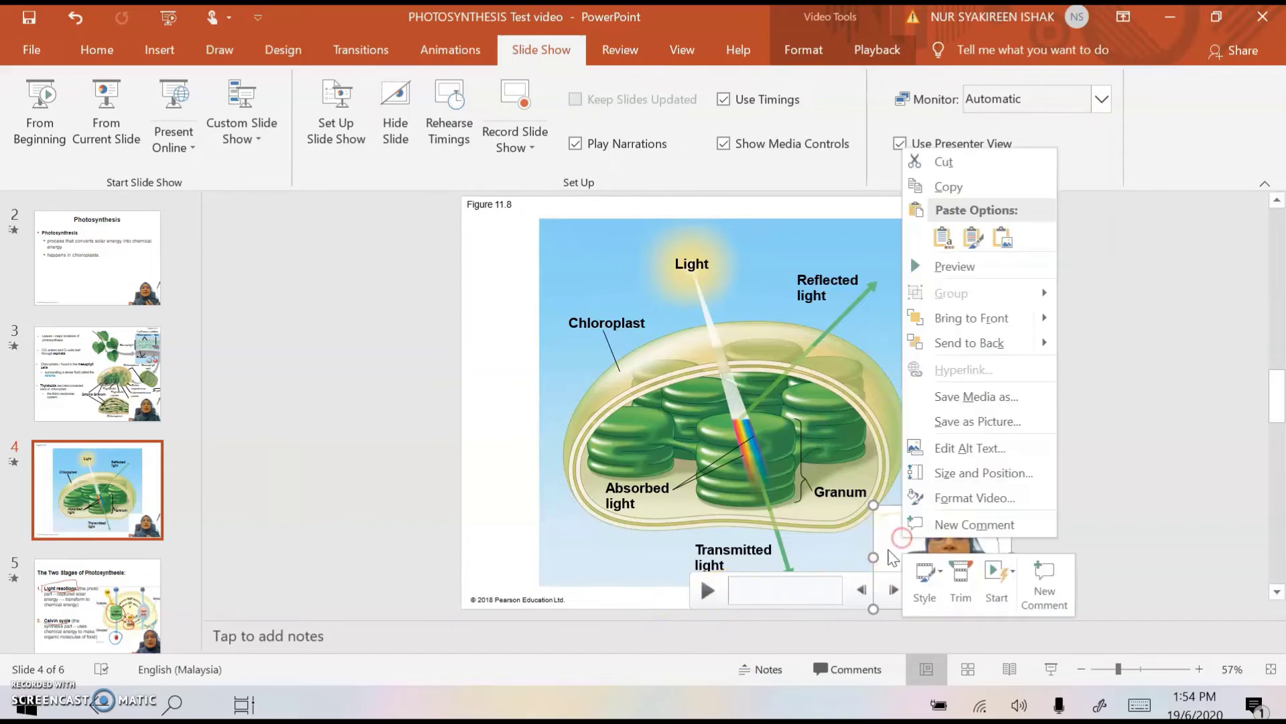
pyautogui.click(950, 167)
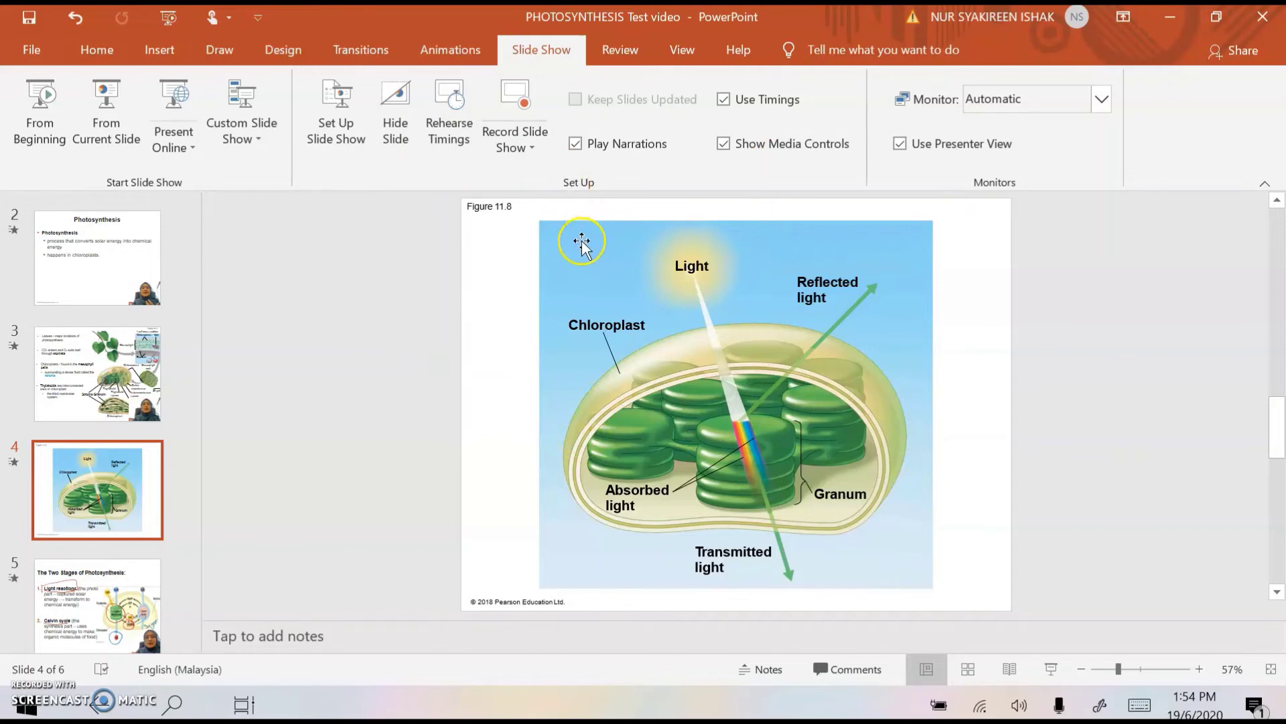
# Re-record webcam narration from slide 4, stopping the recording at 0:36
pyautogui.click(512, 102)
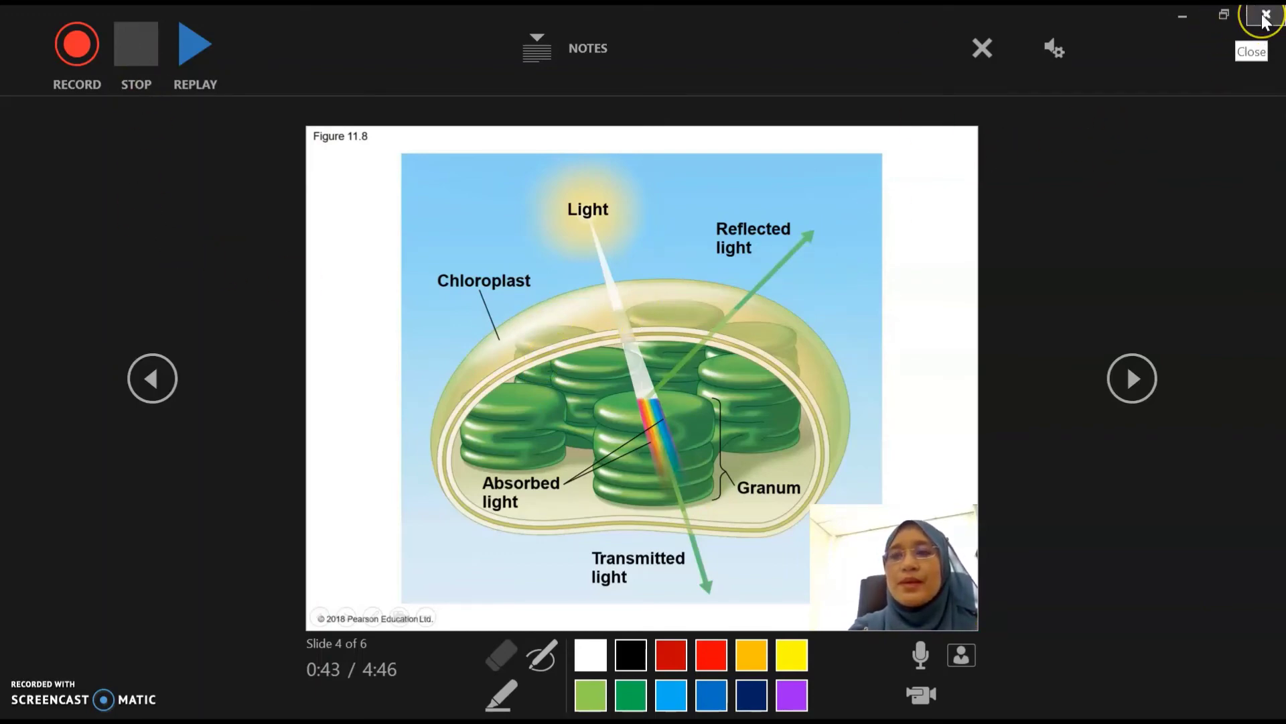
pyautogui.click(67, 49)
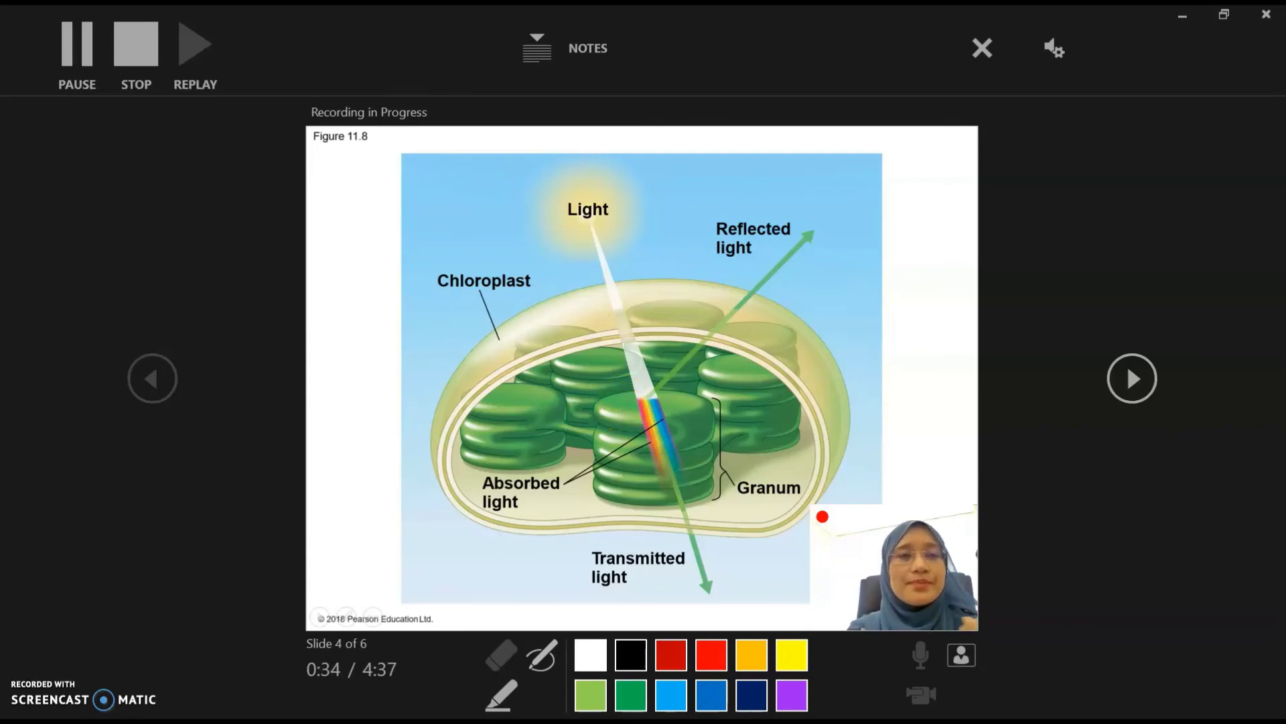
pyautogui.click(136, 44)
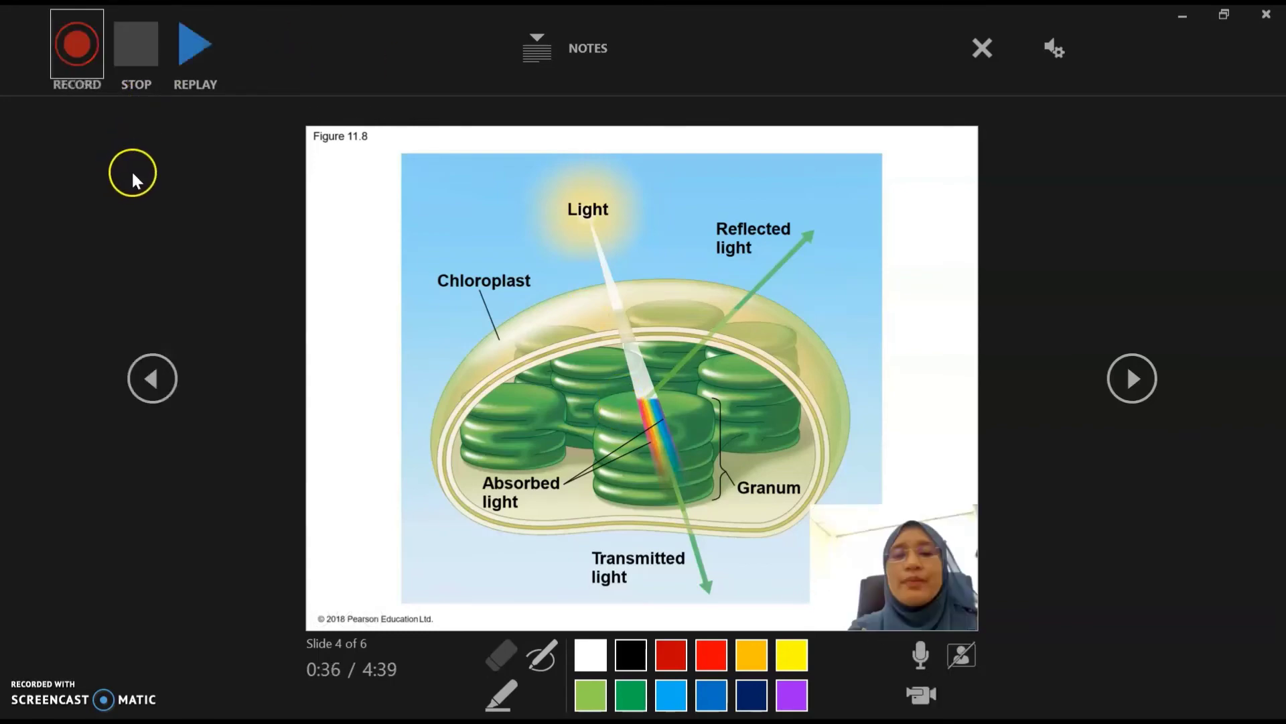
# Close the recorder, inspect slide 5's red ink annotations unchanged, and return to the title slide
pyautogui.click(1266, 14)
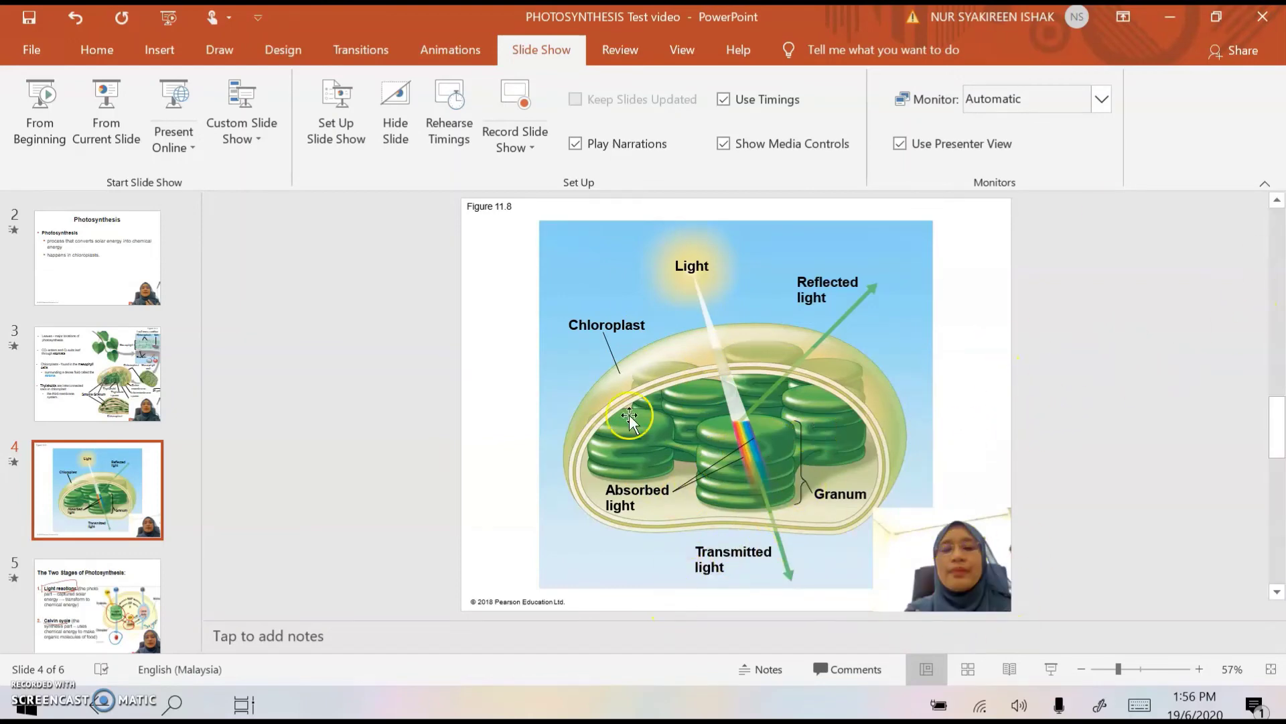
pyautogui.click(30, 593)
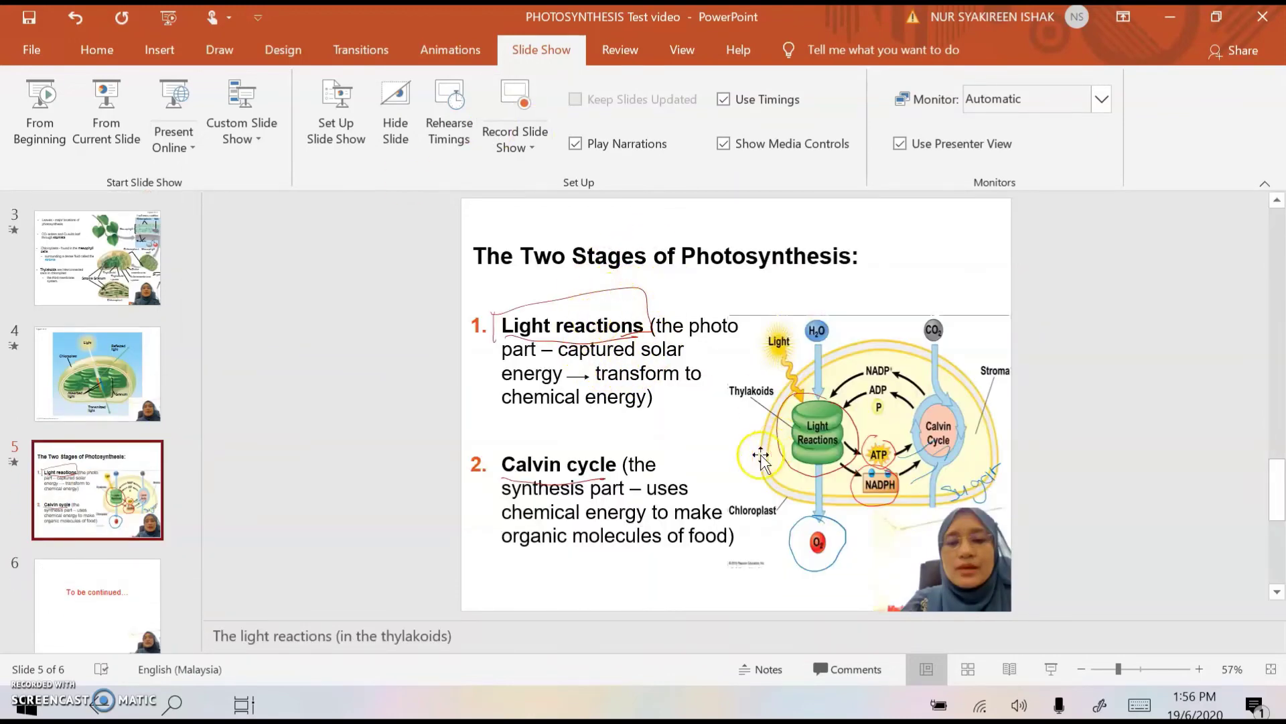
pyautogui.click(644, 289)
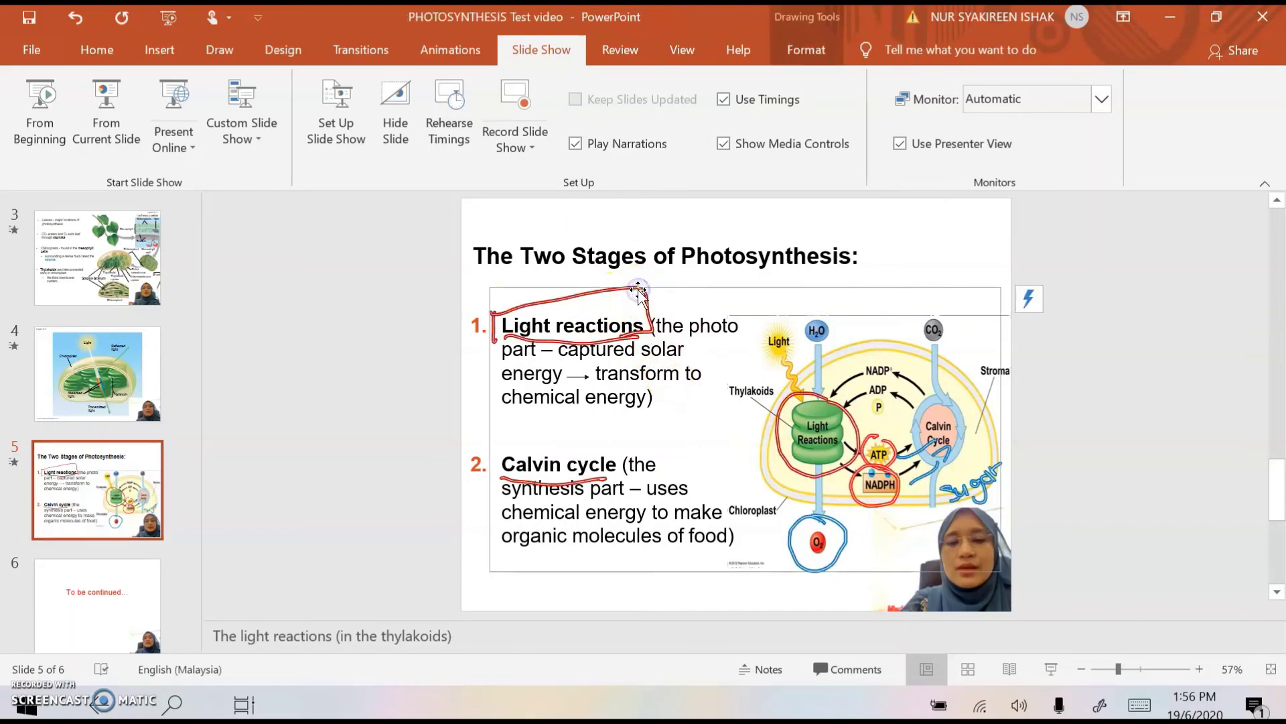
pyautogui.rightClick(638, 289)
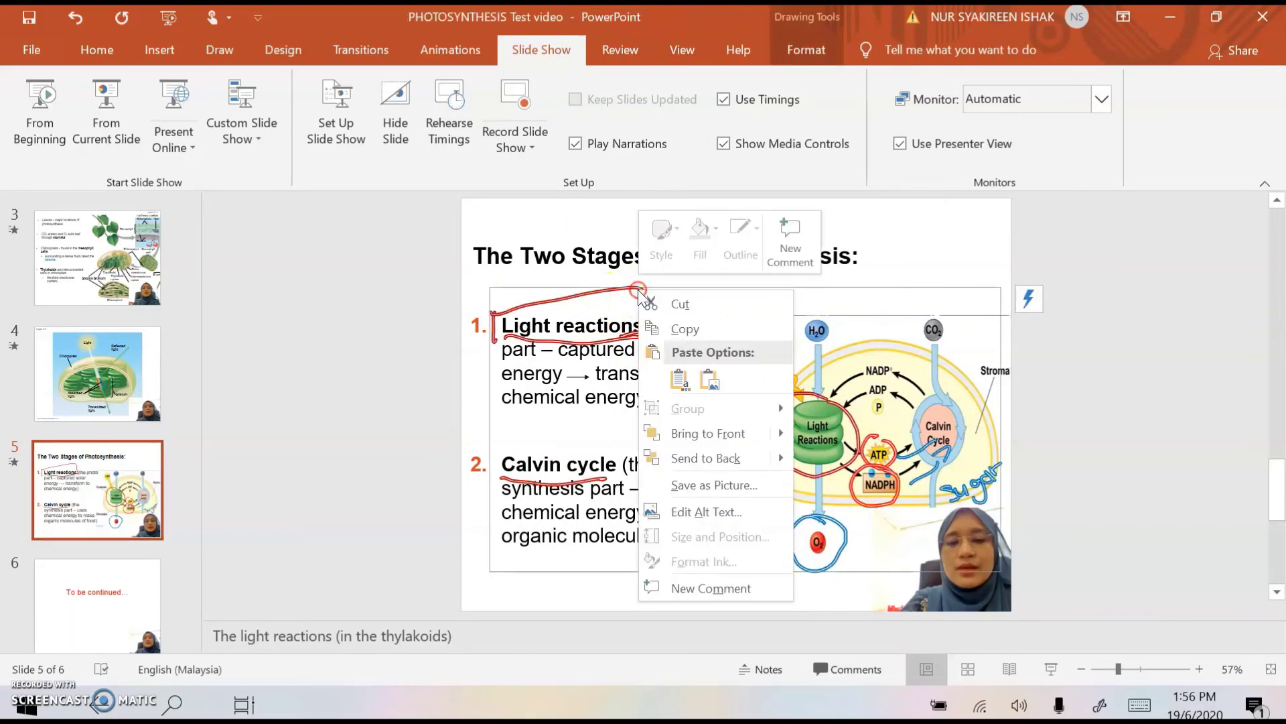
pyautogui.click(358, 320)
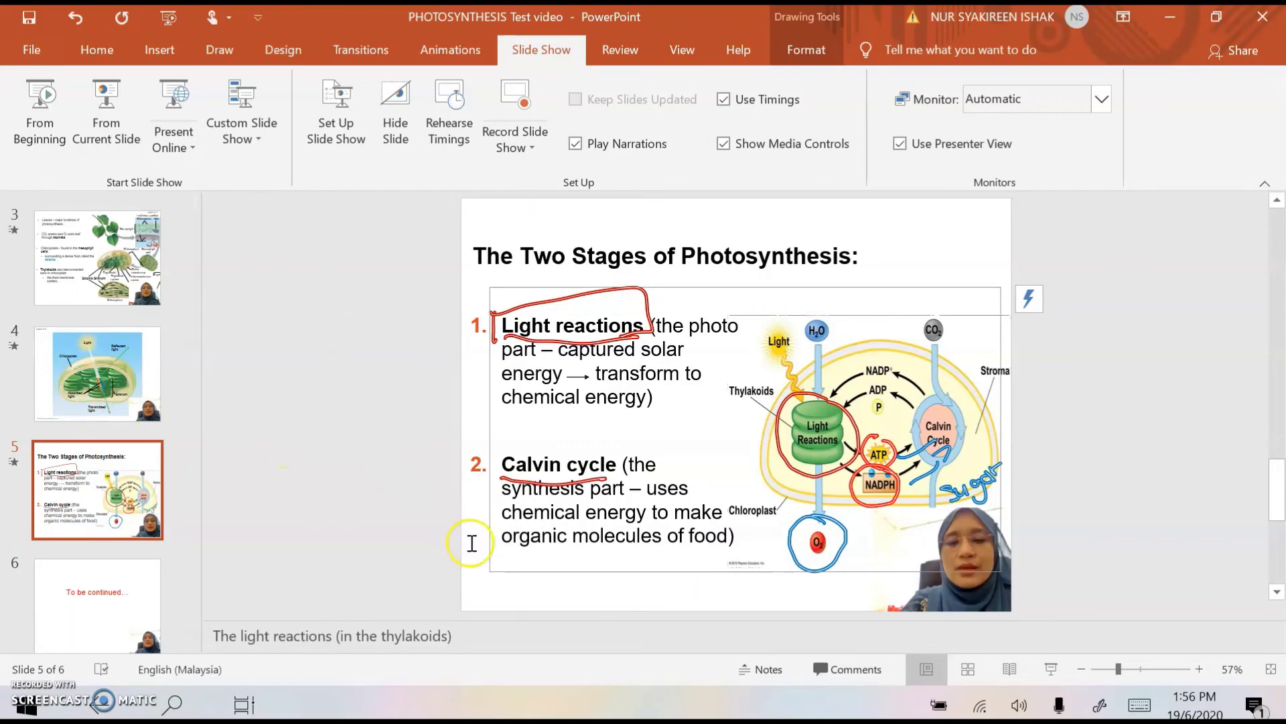
pyautogui.click(471, 543)
pyautogui.scroll(5, 221, 428)
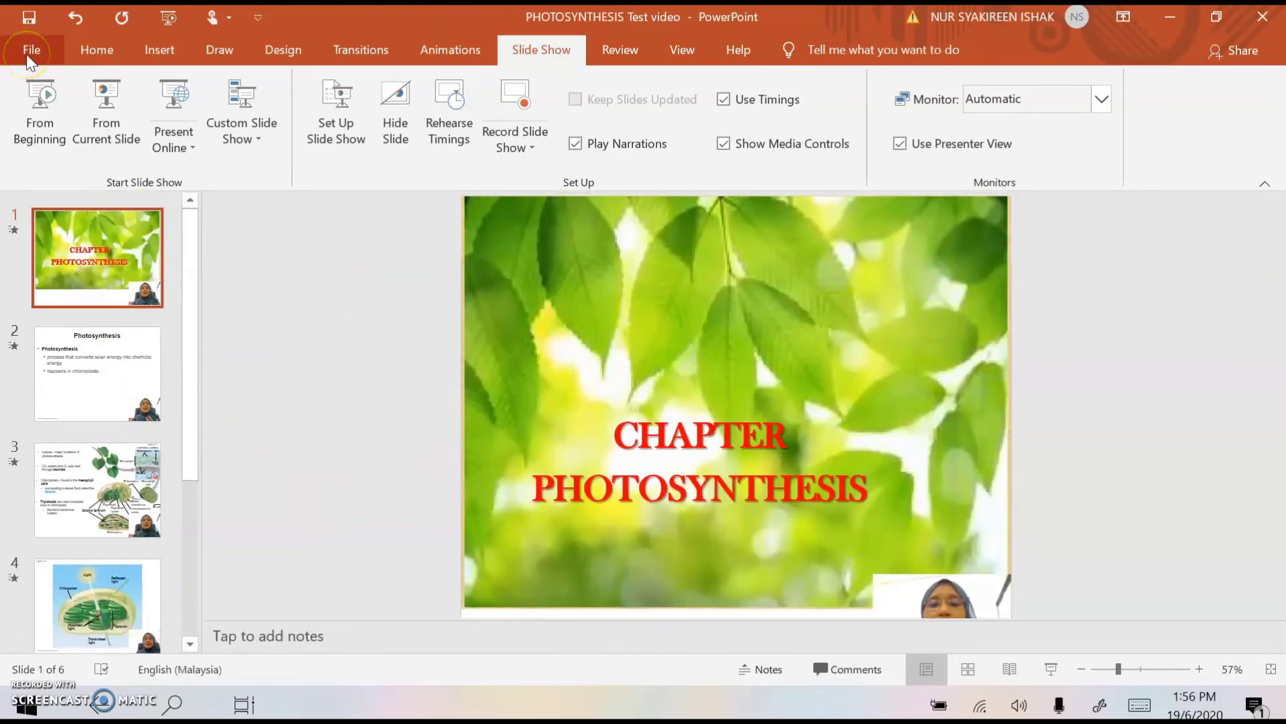
# Save 'PHOTOSYNTHESIS Test video' as an MPEG-4 Video in the UiTM 2020 folder
pyautogui.click(26, 54)
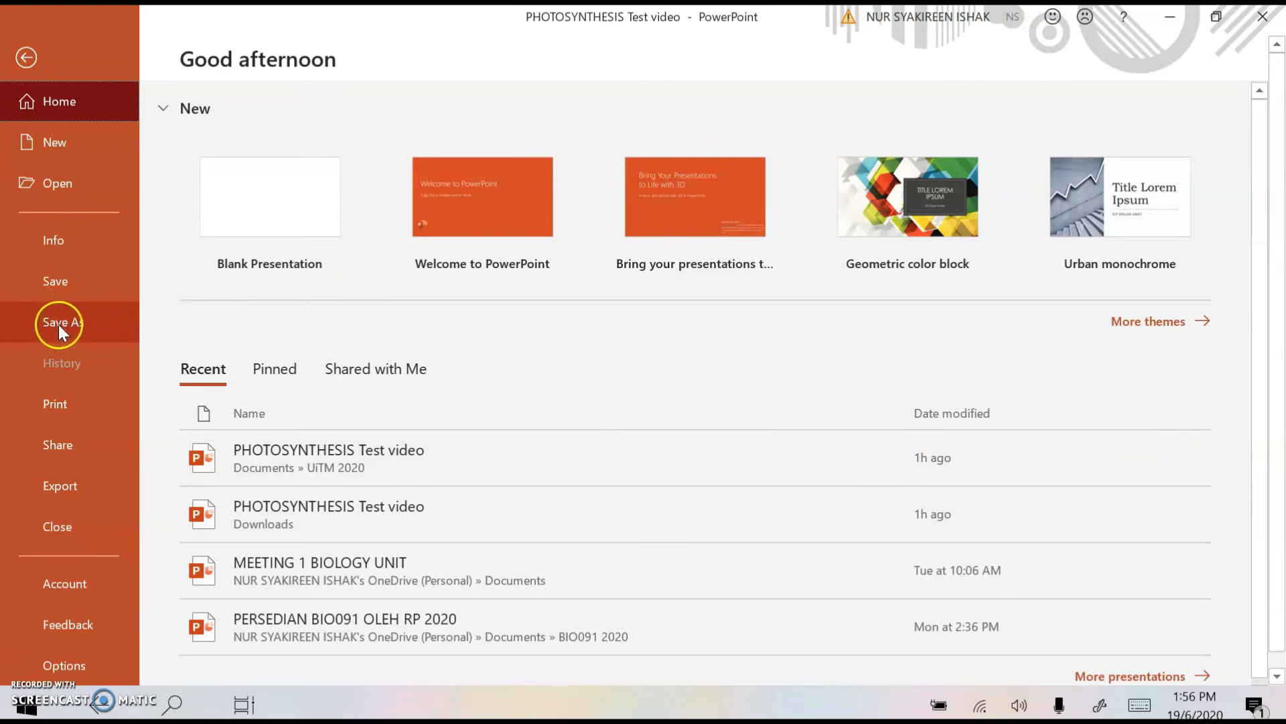
pyautogui.click(55, 324)
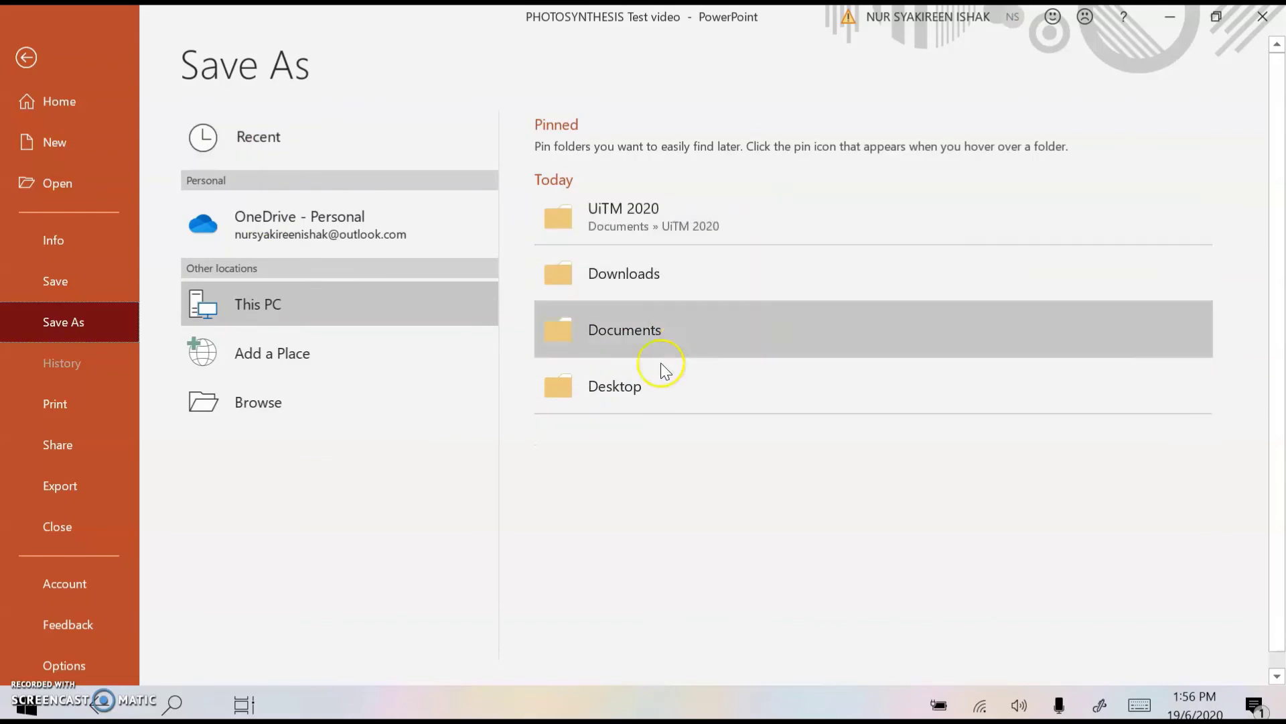
pyautogui.click(623, 218)
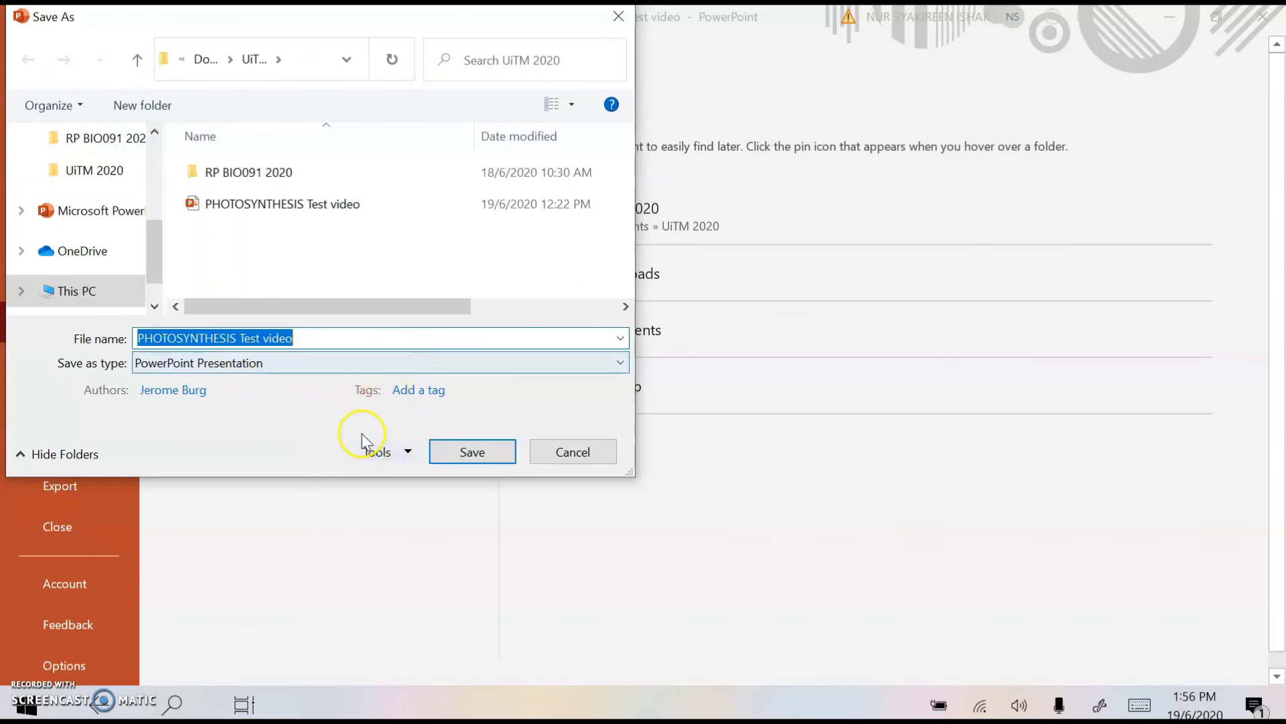
pyautogui.click(333, 365)
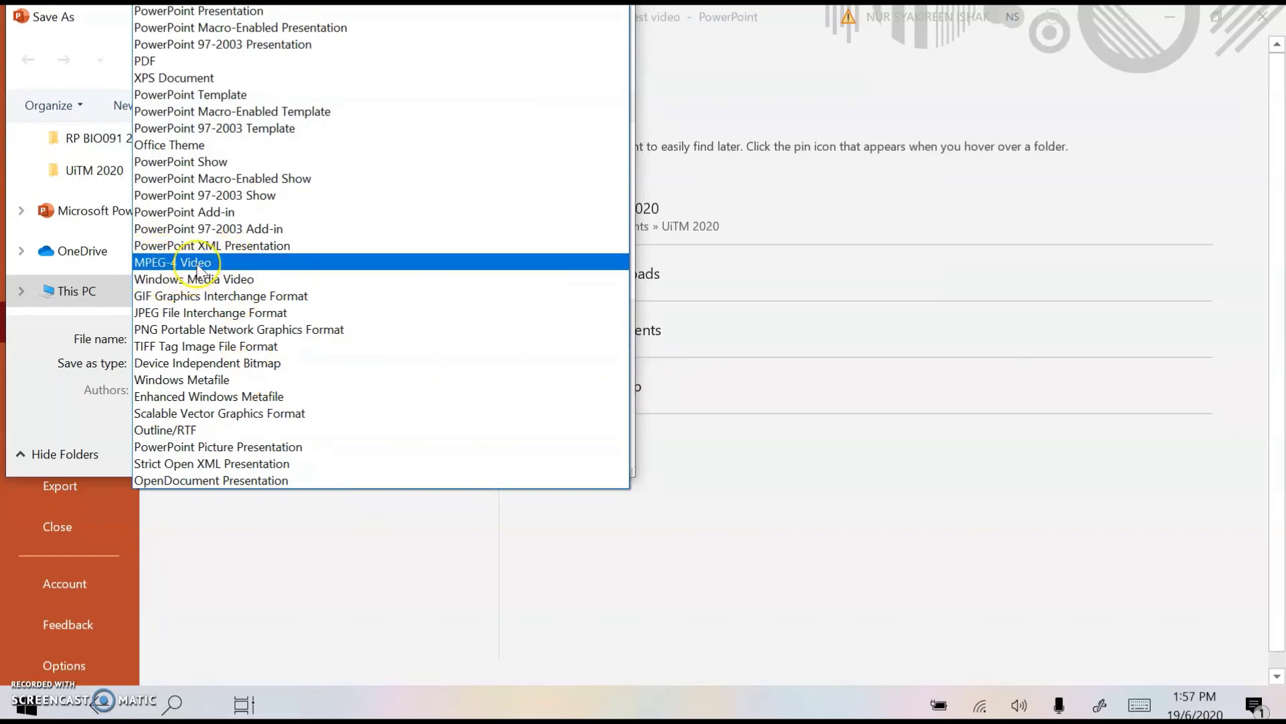
pyautogui.click(196, 264)
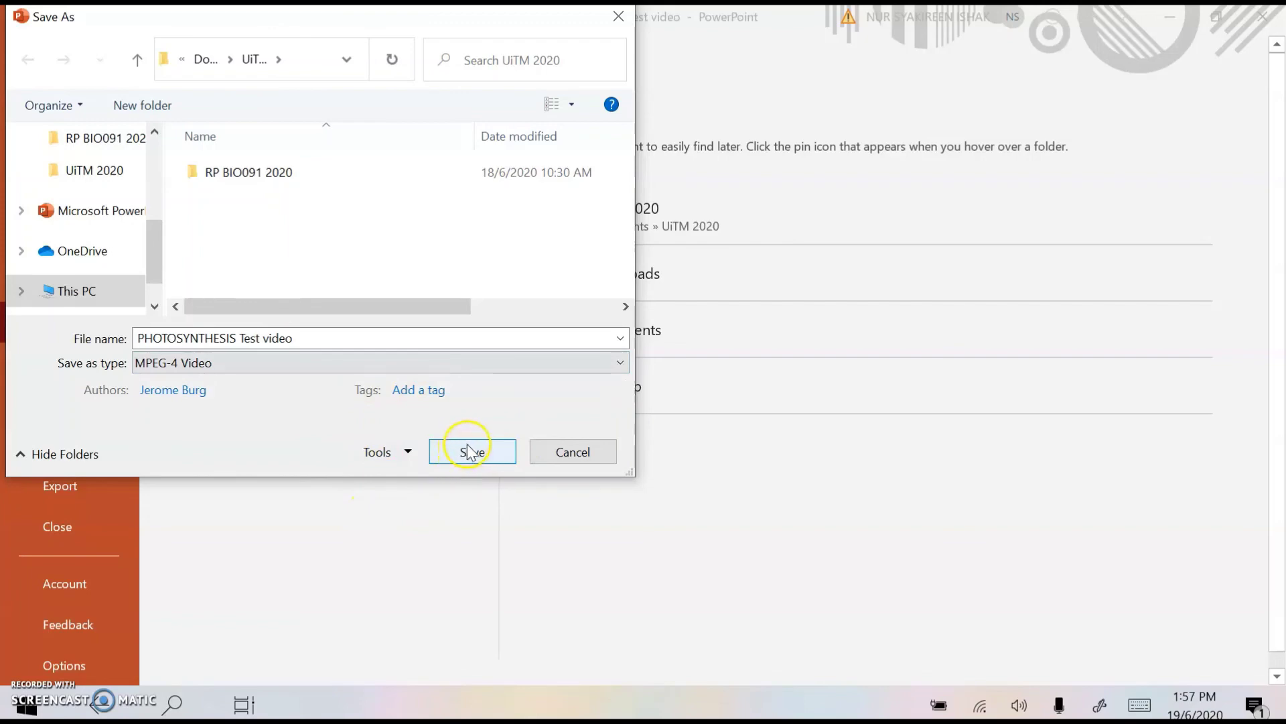
pyautogui.click(468, 455)
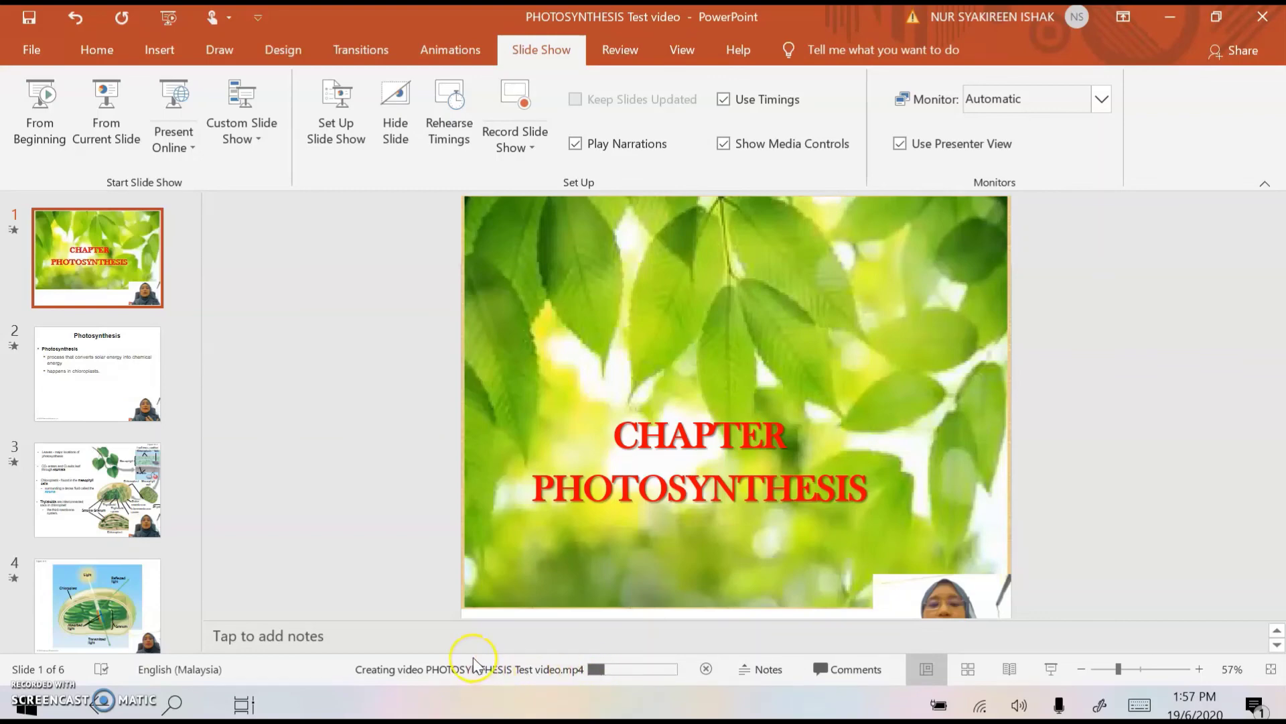
# After the export finishes, open PHOTOSYNTHESIS Test video.mp4 from the UiTM 2020 folder
pyautogui.scroll(-1, 434, 480)
pyautogui.scroll(-1, 436, 475)
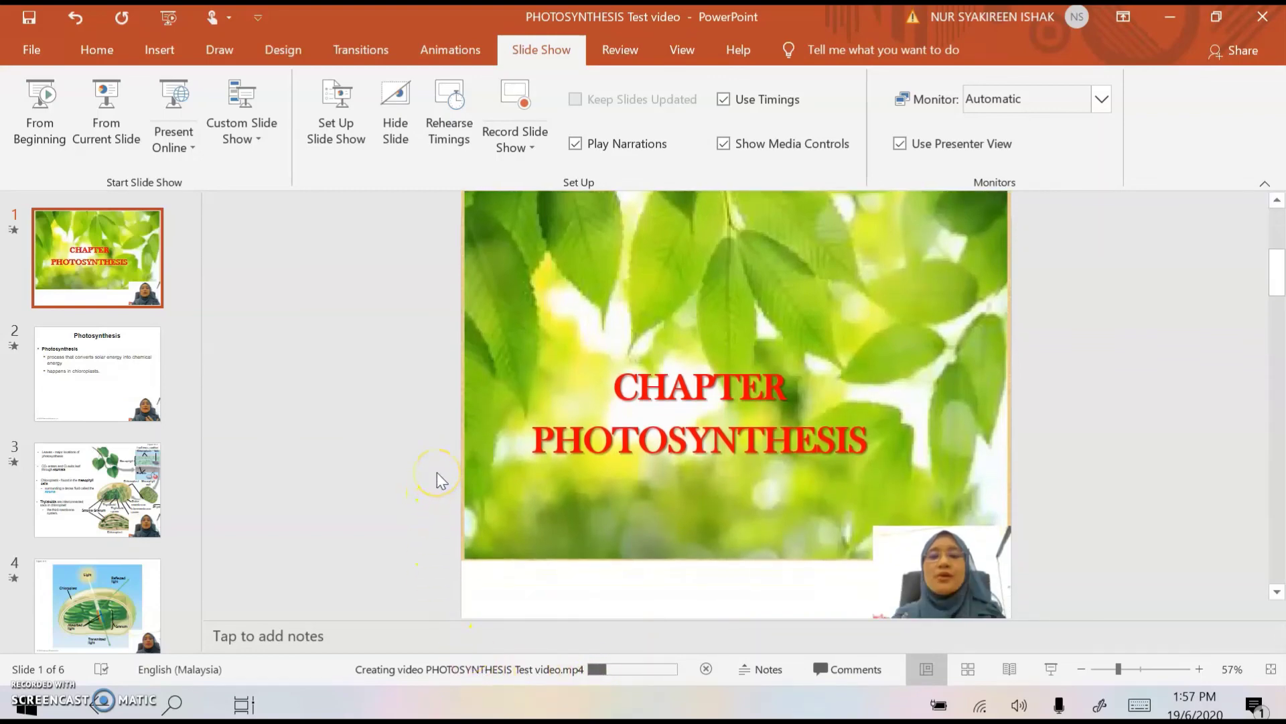
pyautogui.scroll(-1, 437, 476)
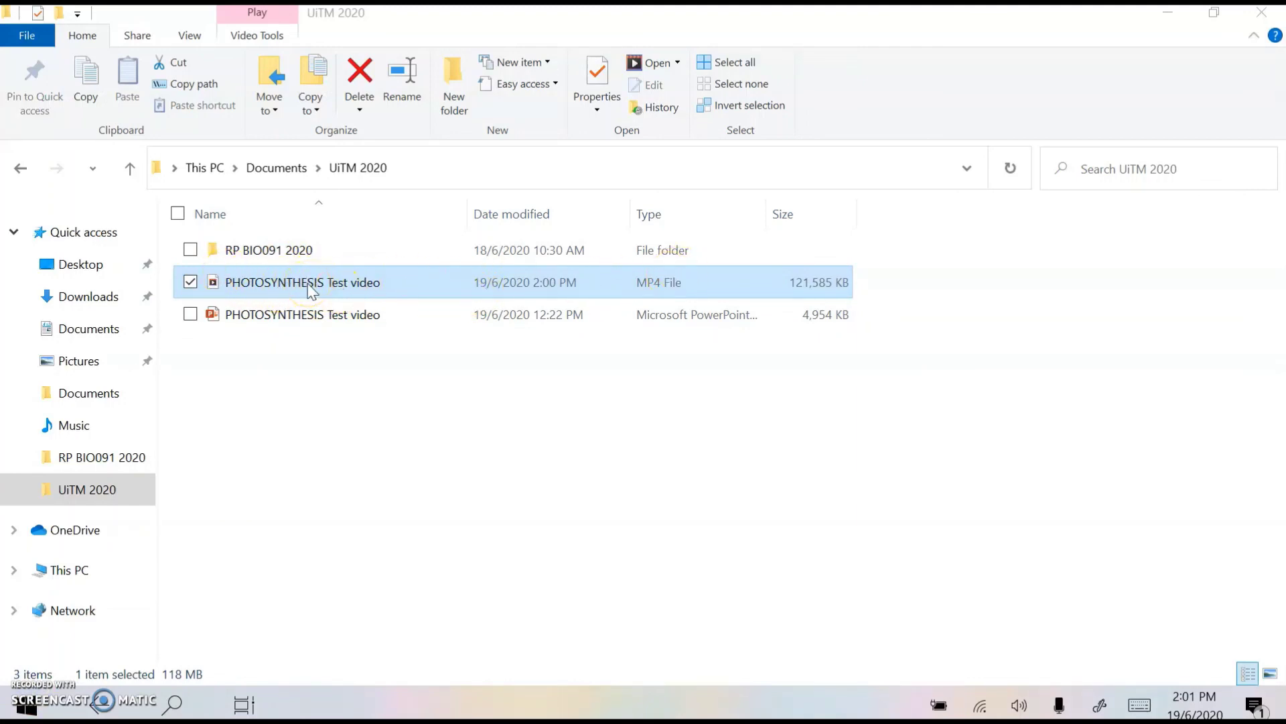
pyautogui.click(360, 295)
pyautogui.doubleClick(357, 293)
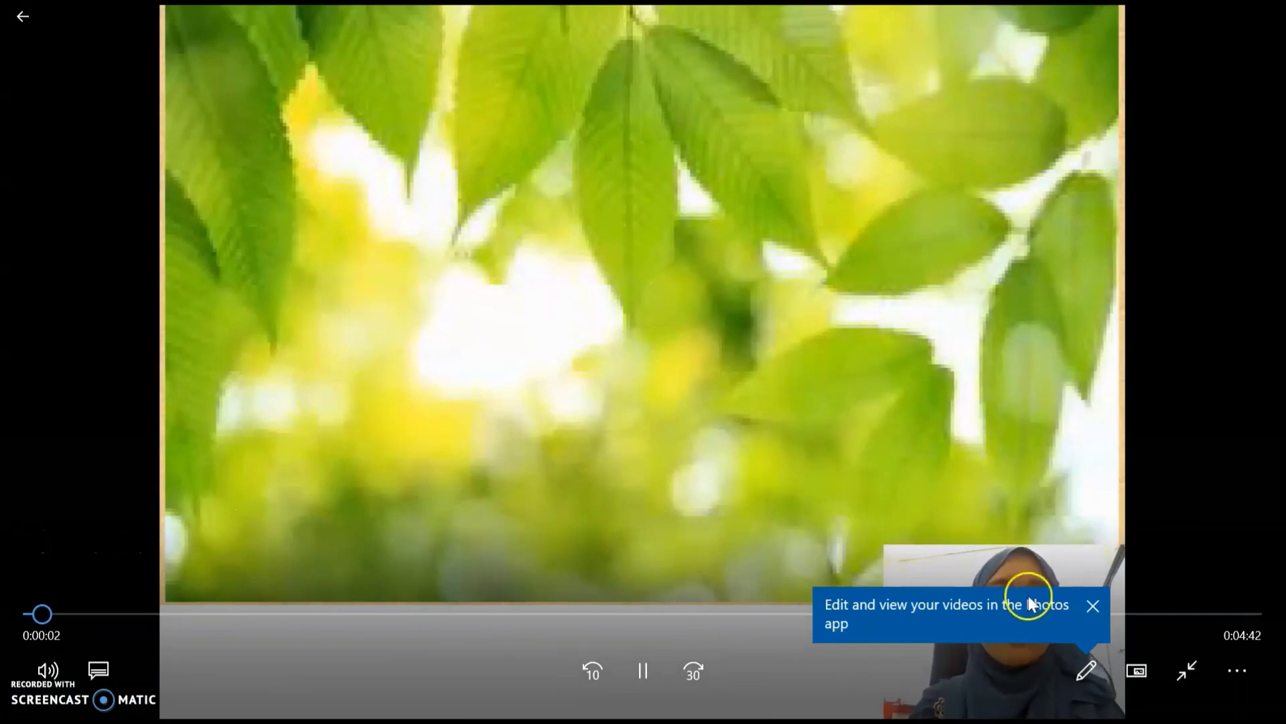
# Pause the video at 0:13 on the Photosynthesis definition slide and exit full screen
pyautogui.click(1092, 605)
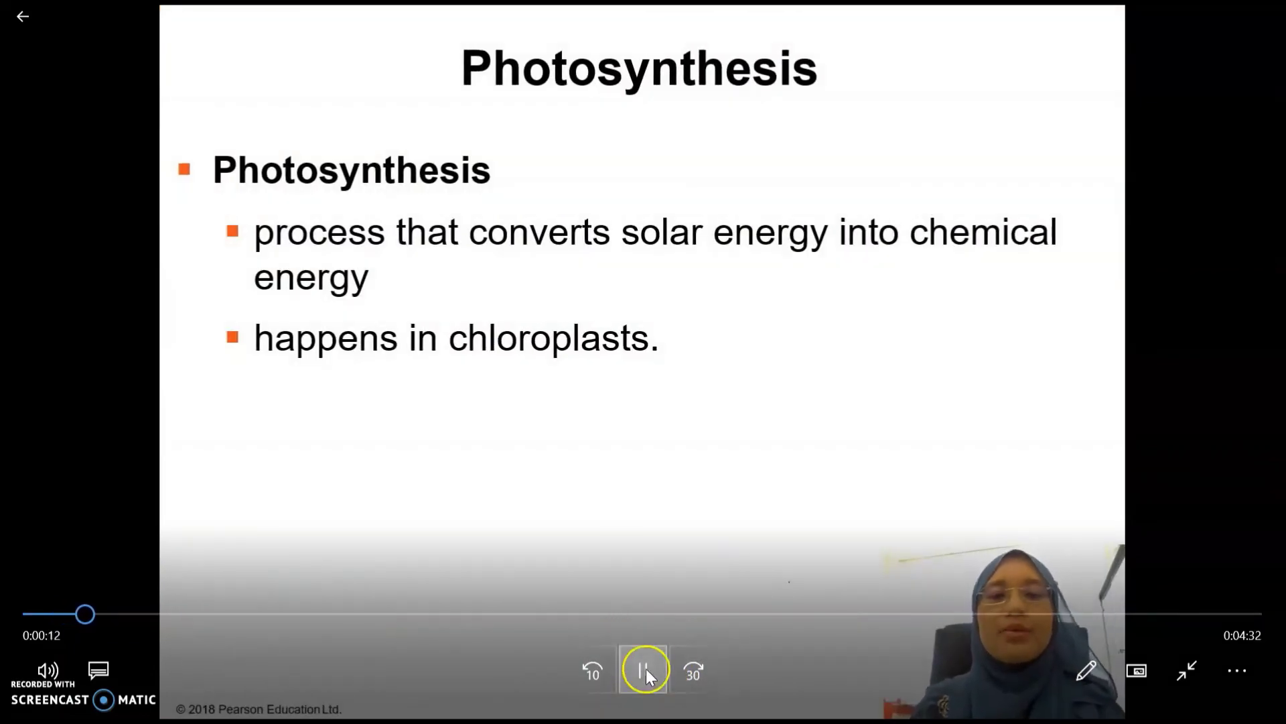
pyautogui.click(645, 675)
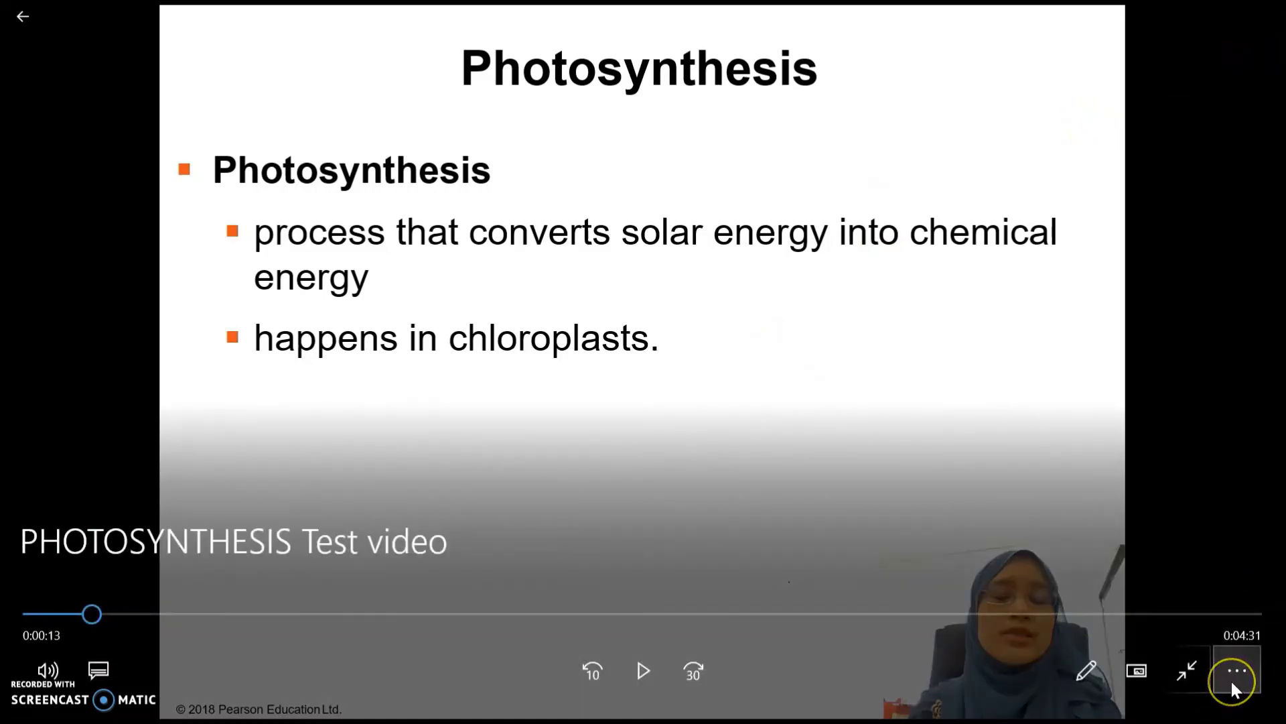
pyautogui.click(1231, 678)
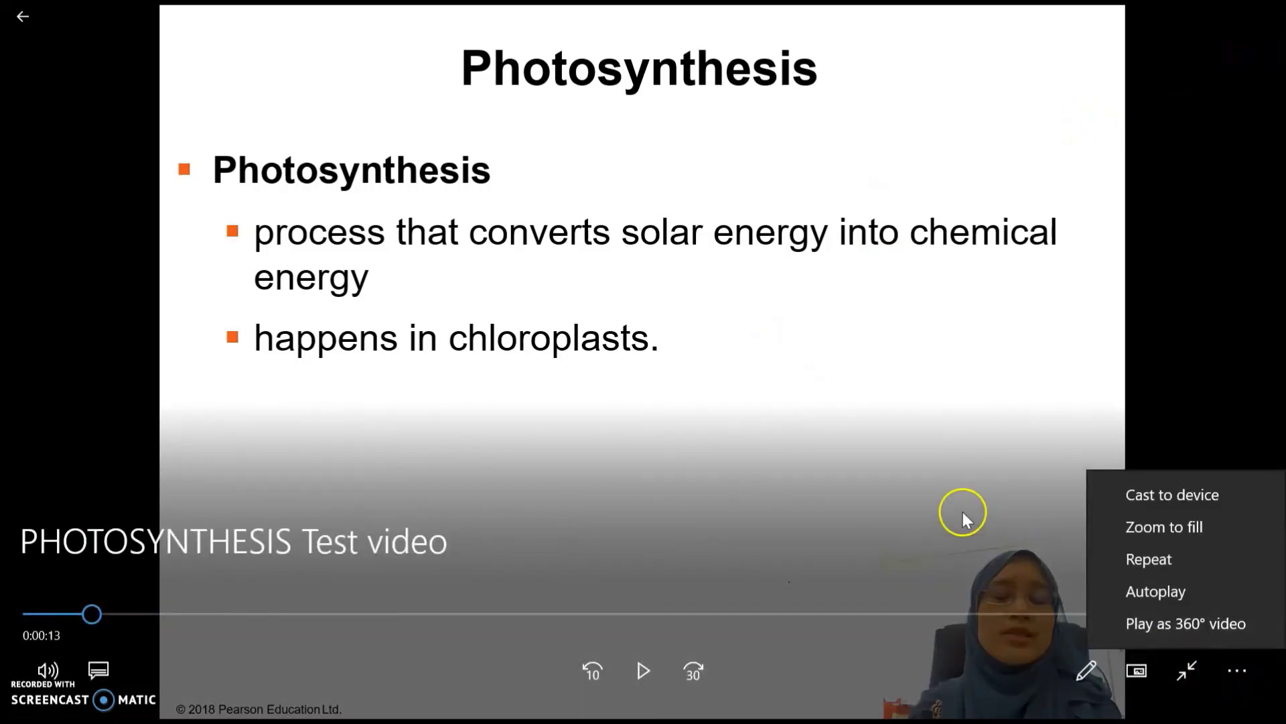
pyautogui.doubleClick(891, 483)
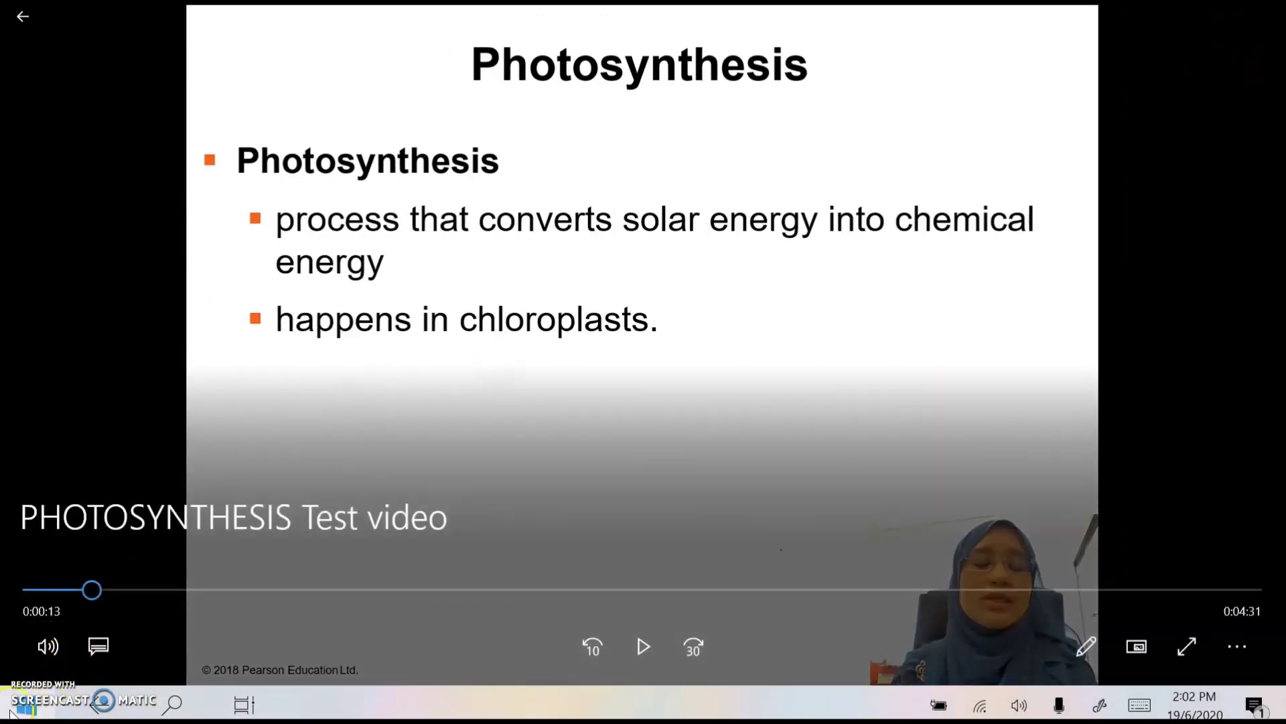
pyautogui.click(244, 704)
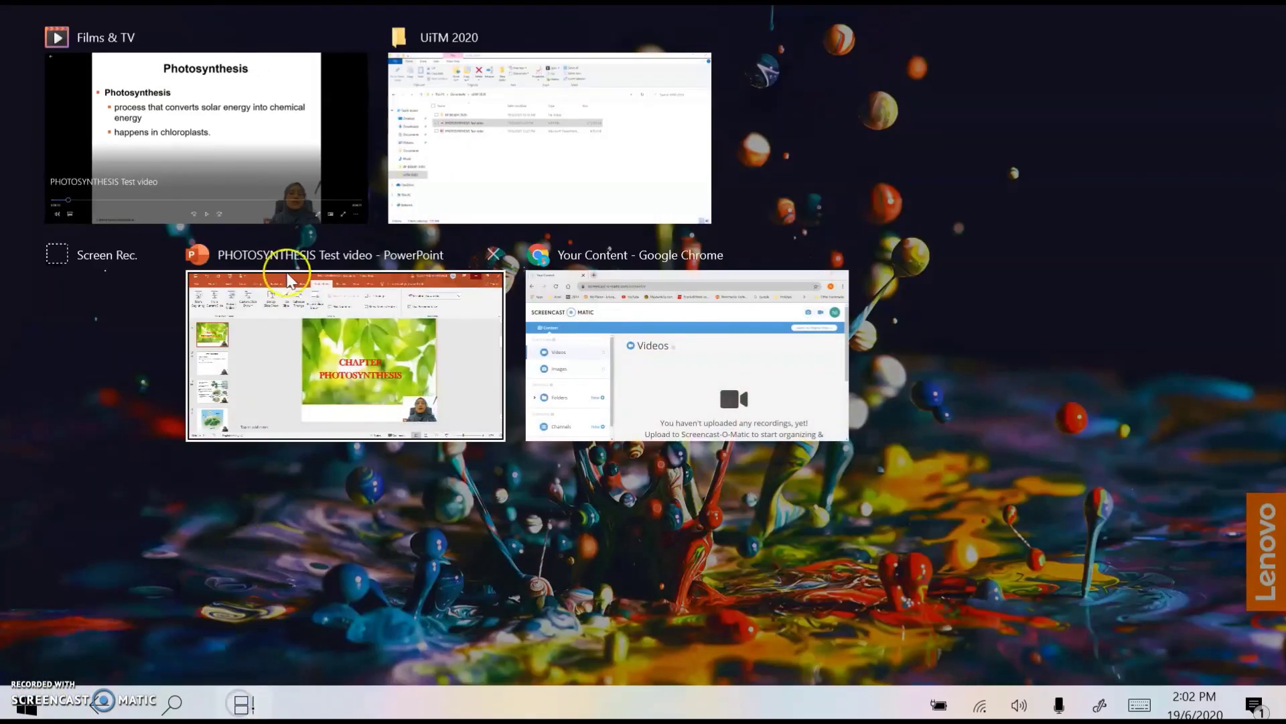
pyautogui.click(180, 162)
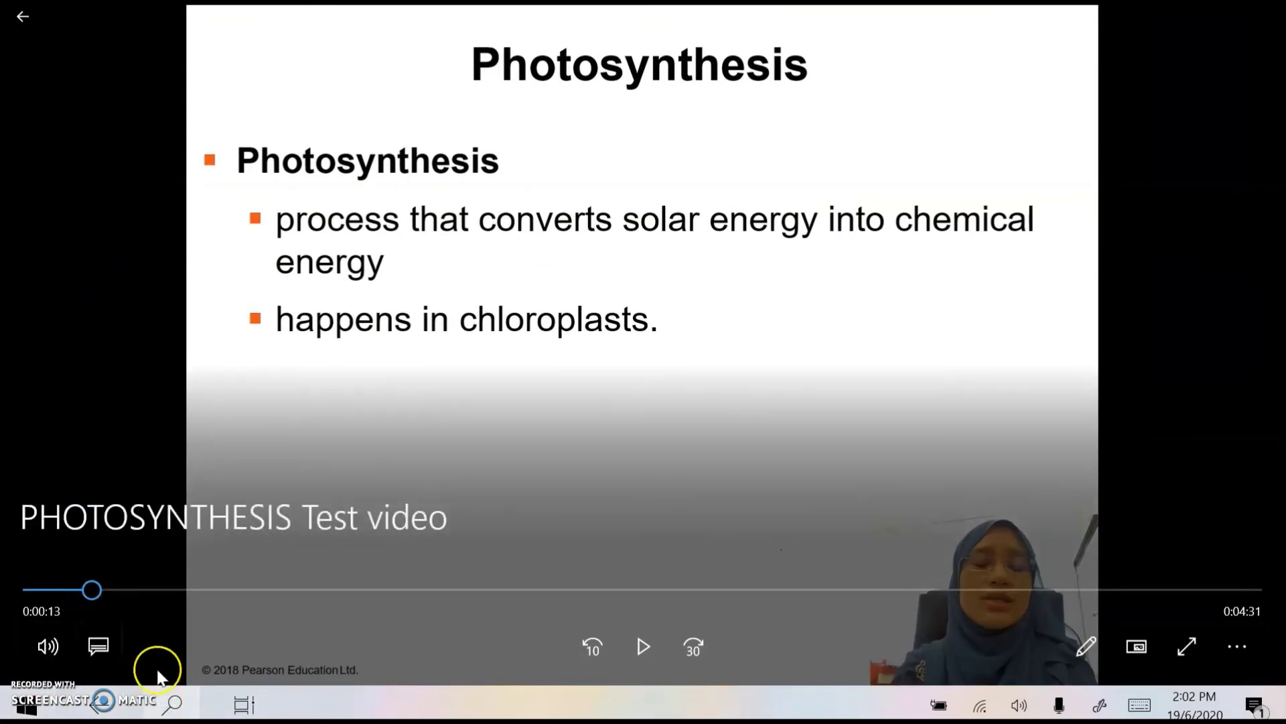